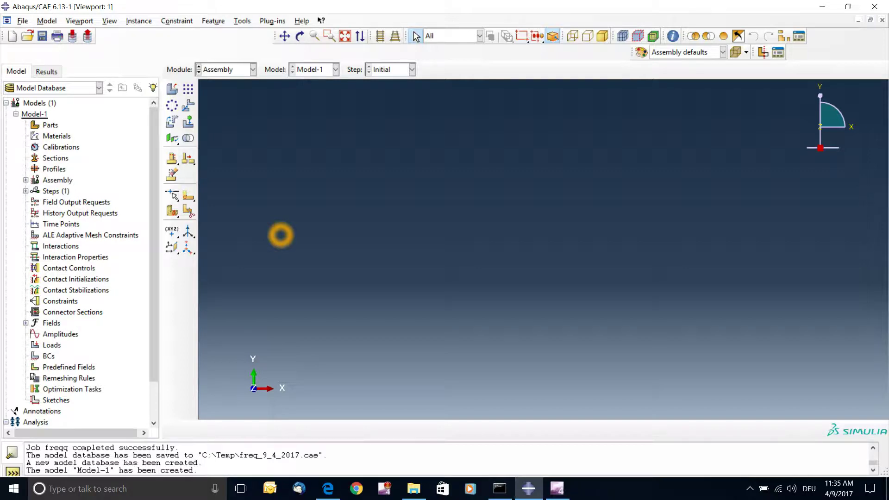
Choose Part from the Module list above the viewport
{"action": "left_click", "coordinate": [312, 171]}
{"action": "left_click", "coordinate": [310, 155]}
{"action": "left_click", "coordinate": [272, 168]}
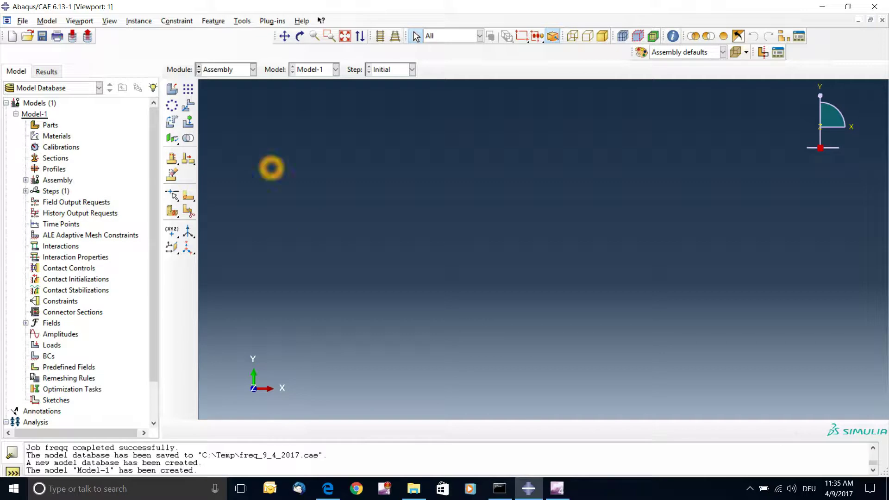
{"action": "left_click", "coordinate": [254, 139]}
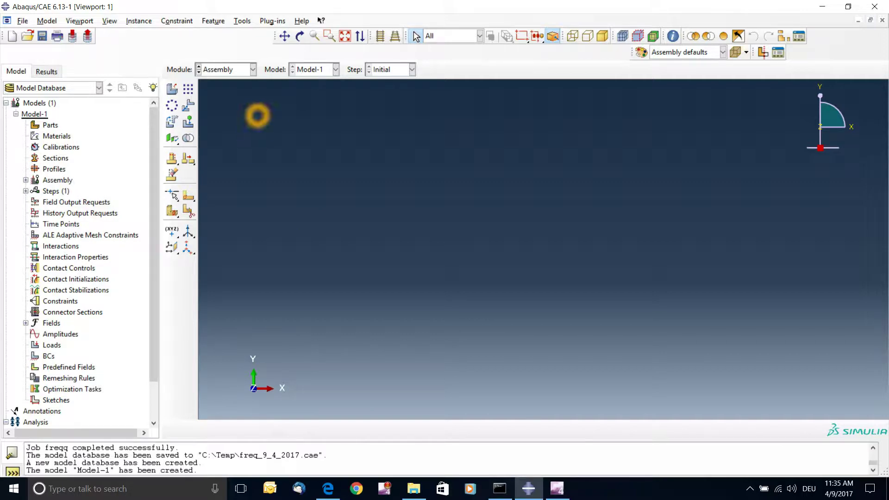
Create a 3D deformable solid extrusion part named 'prism' and open its sketcher
{"action": "left_click", "coordinate": [227, 69]}
{"action": "left_click", "coordinate": [220, 80]}
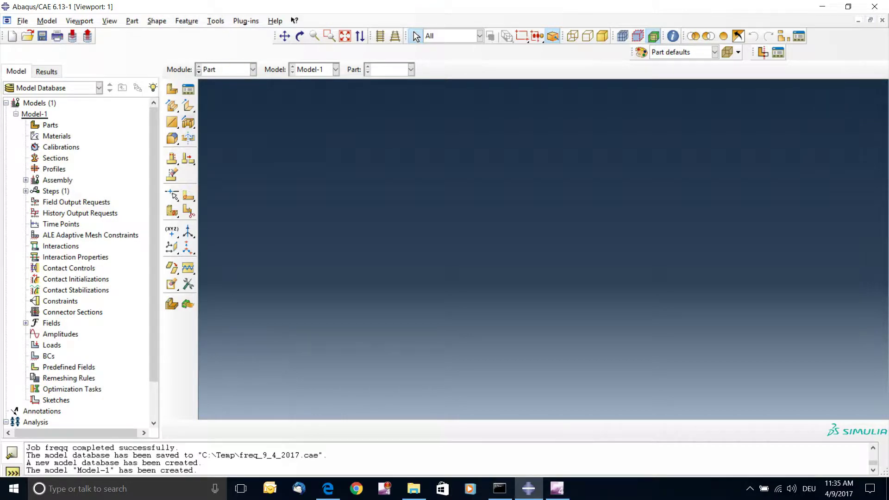
{"action": "left_click", "coordinate": [172, 89]}
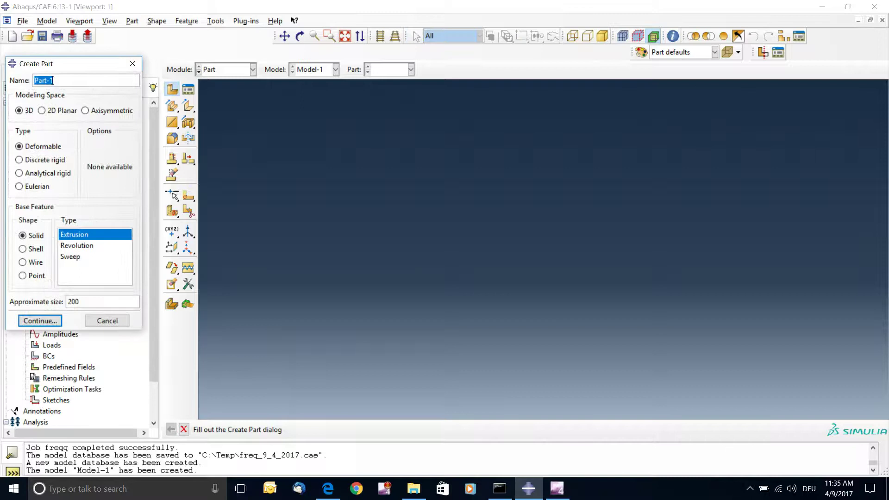
{"action": "left_click", "coordinate": [39, 320]}
{"action": "left_click", "coordinate": [73, 76]}
{"action": "key", "text": "BackSpace"}
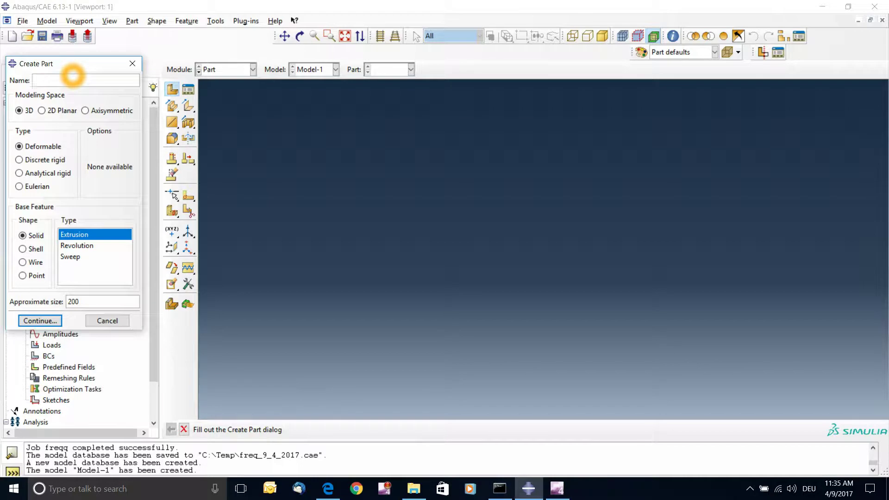
{"action": "type", "text": "prism"}
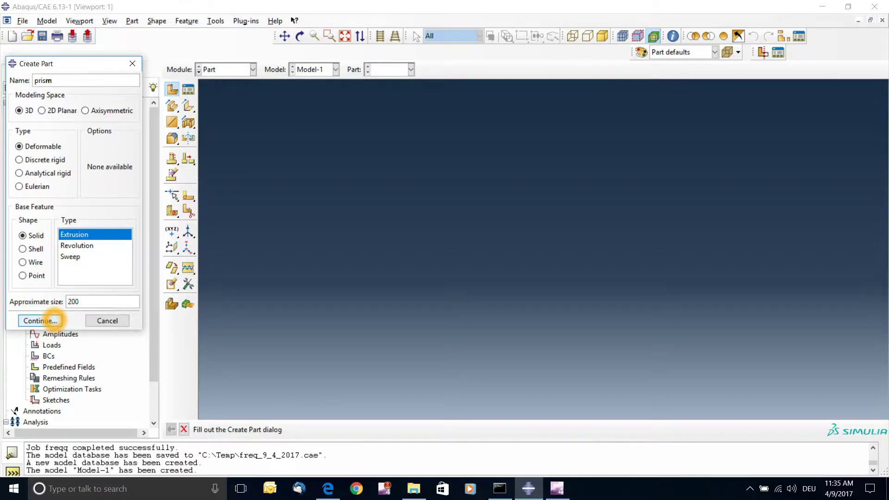
{"action": "left_click", "coordinate": [41, 320]}
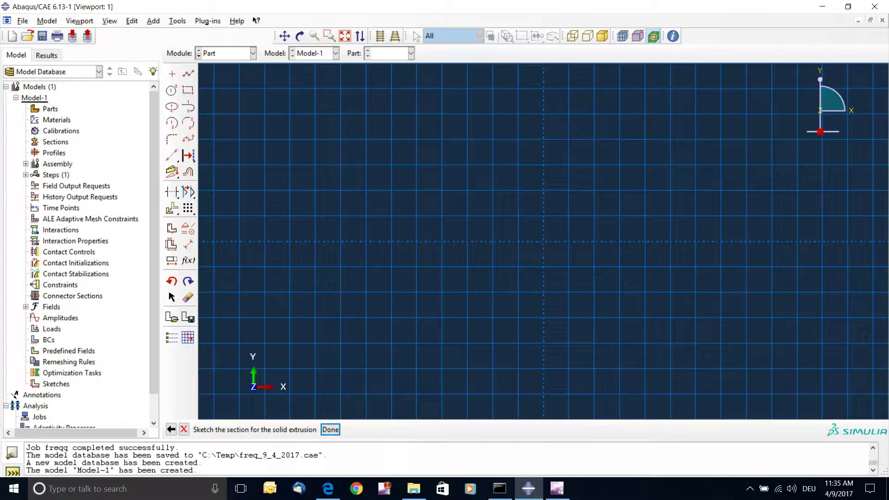
Sketch a rectangle from the origin and dimension its width and height to 10
{"action": "left_click", "coordinate": [188, 90]}
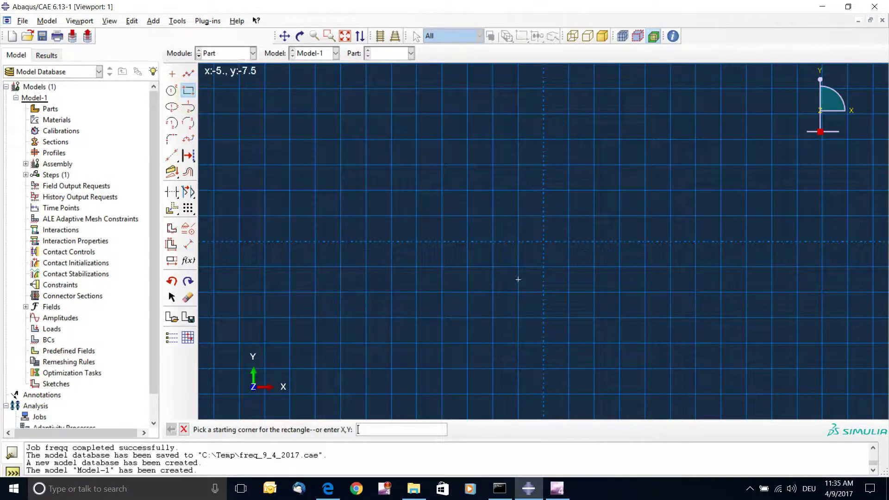
{"action": "left_click", "coordinate": [544, 241]}
{"action": "left_click", "coordinate": [632, 185]}
{"action": "left_click", "coordinate": [188, 244]}
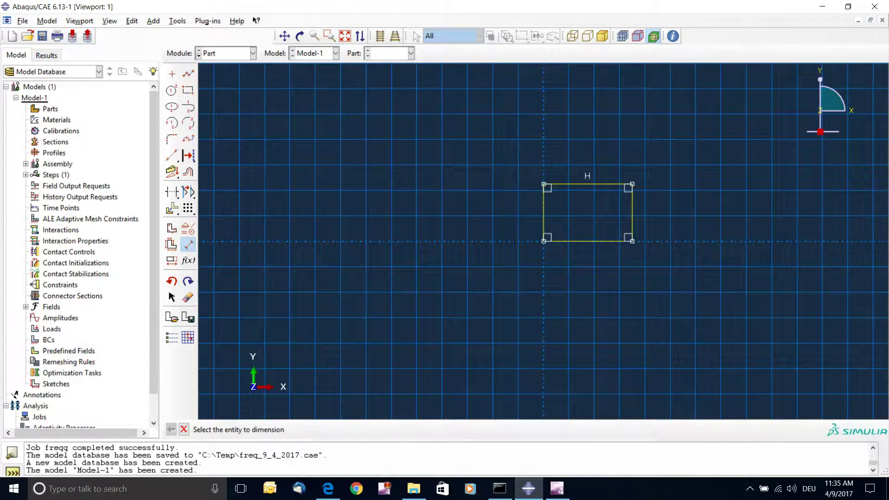
{"action": "left_click", "coordinate": [570, 185]}
{"action": "left_click", "coordinate": [570, 152]}
{"action": "type", "text": "10"}
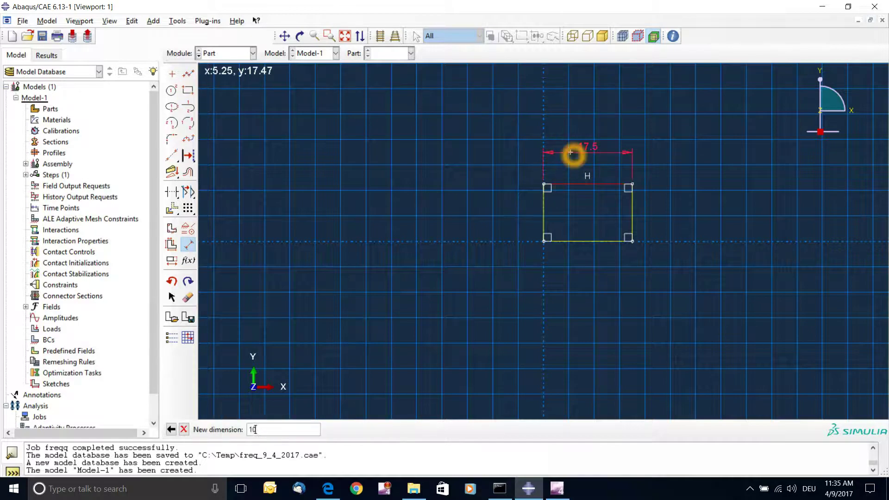
{"action": "key", "text": "Return"}
{"action": "left_click", "coordinate": [543, 206]}
{"action": "left_click", "coordinate": [451, 210]}
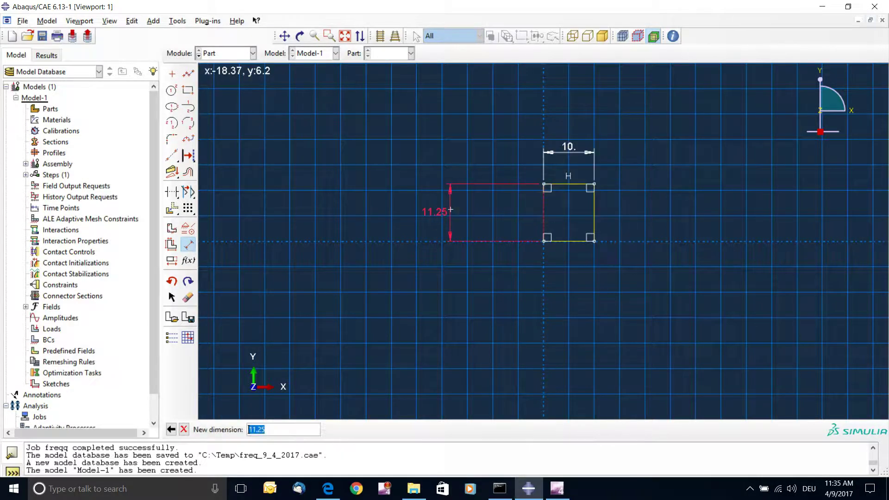
{"action": "type", "text": "10"}
{"action": "key", "text": "Return"}
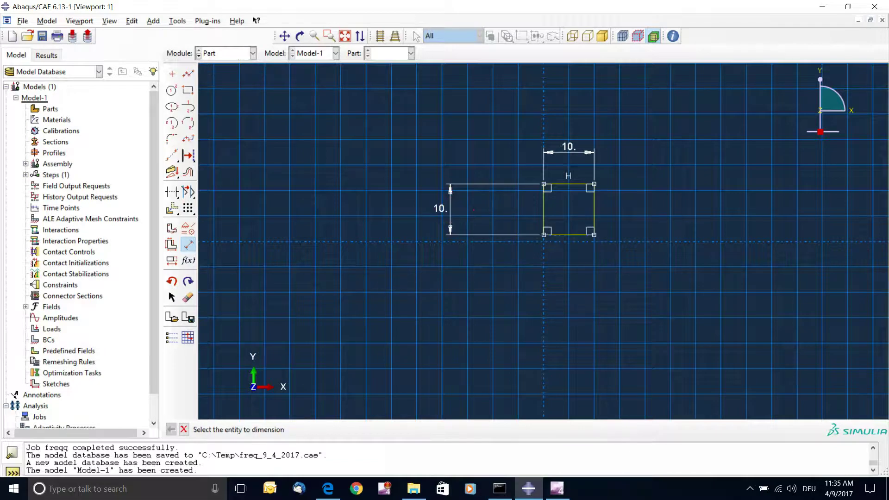
Finish the sketch and extrude it to a depth of 40
{"action": "middle_click", "coordinate": [281, 299]}
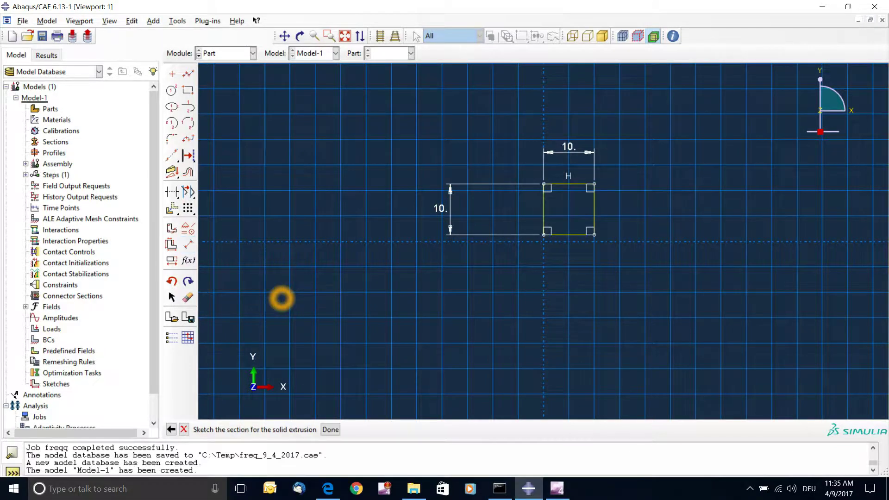
{"action": "middle_click", "coordinate": [282, 299]}
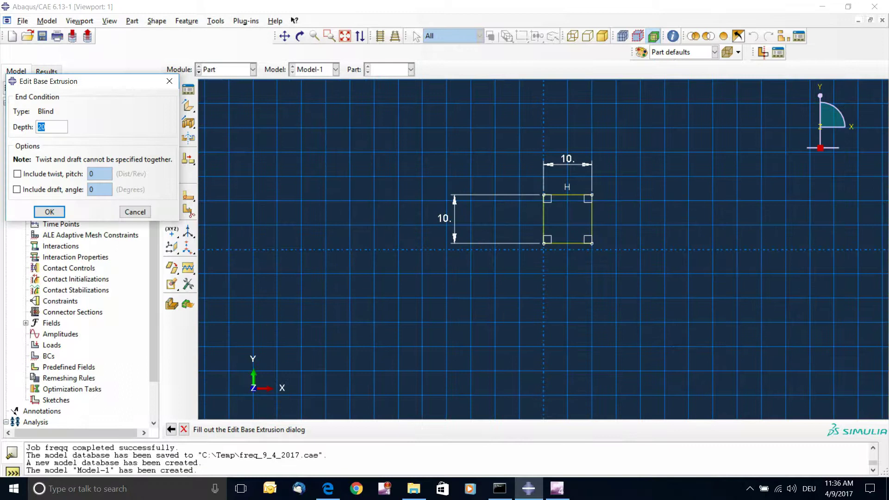
{"action": "type", "text": "40"}
{"action": "left_click", "coordinate": [49, 212]}
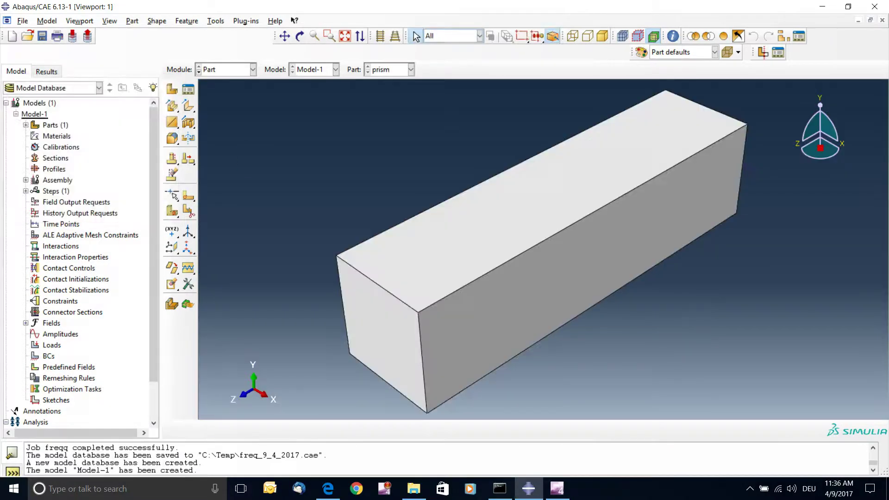
In the Property module, create material 'mat' with mass density 8e-9
{"action": "left_click", "coordinate": [227, 70]}
{"action": "left_click", "coordinate": [218, 91]}
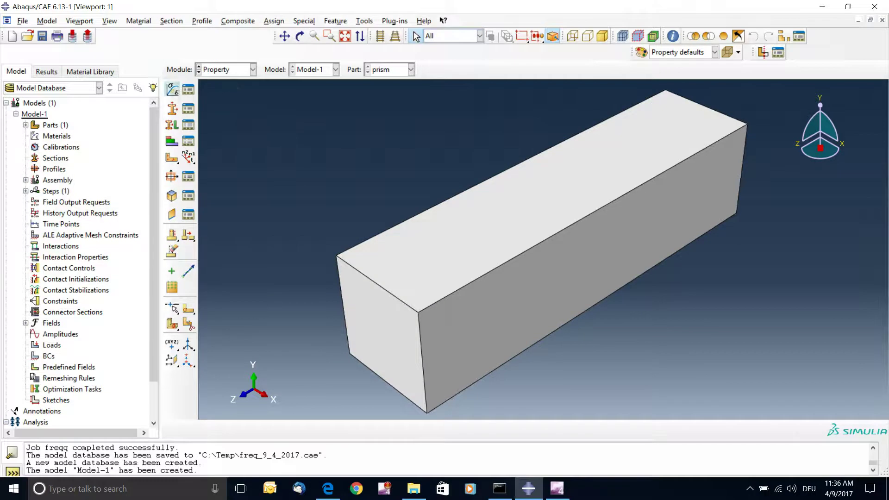
{"action": "left_click", "coordinate": [173, 90]}
{"action": "left_click", "coordinate": [87, 102]}
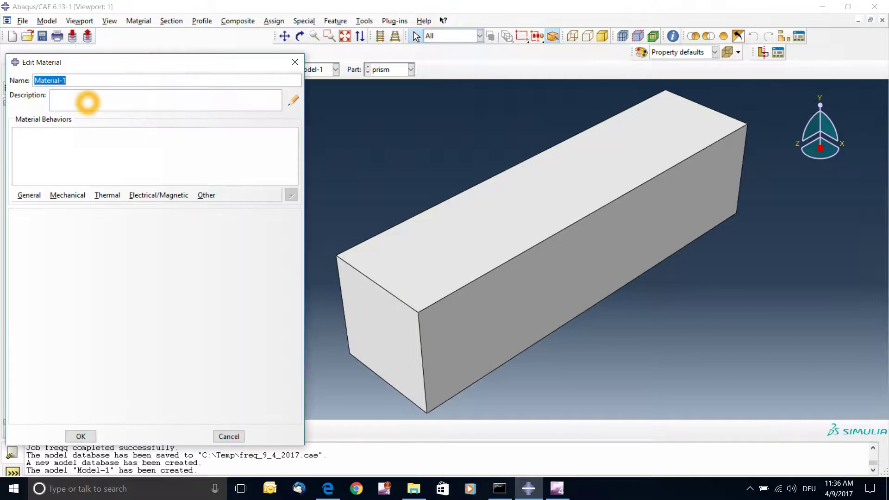
{"action": "type", "text": "mat"}
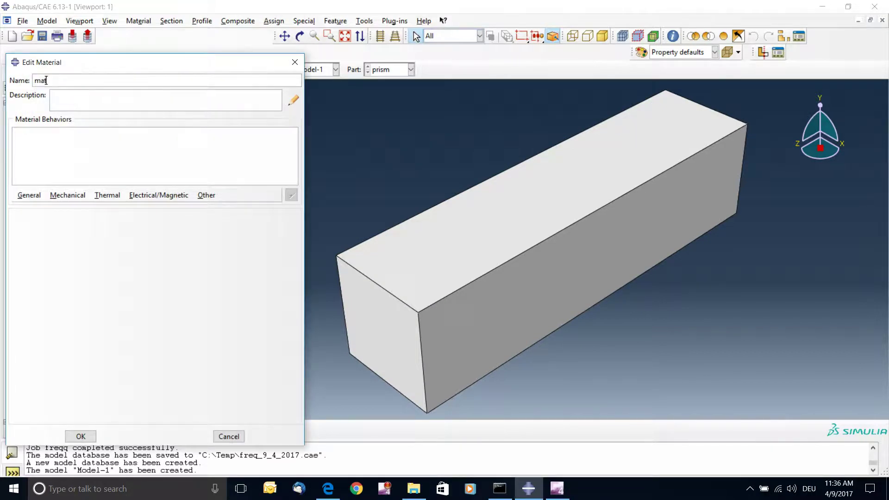
{"action": "left_click", "coordinate": [29, 195]}
{"action": "left_click", "coordinate": [38, 205]}
{"action": "left_click", "coordinate": [40, 309]}
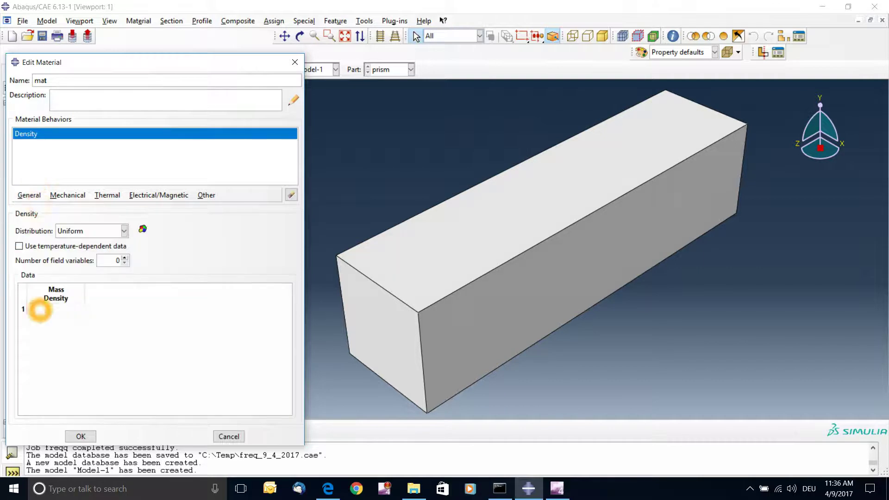
{"action": "left_click", "coordinate": [30, 309]}
{"action": "type", "text": "8e-9"}
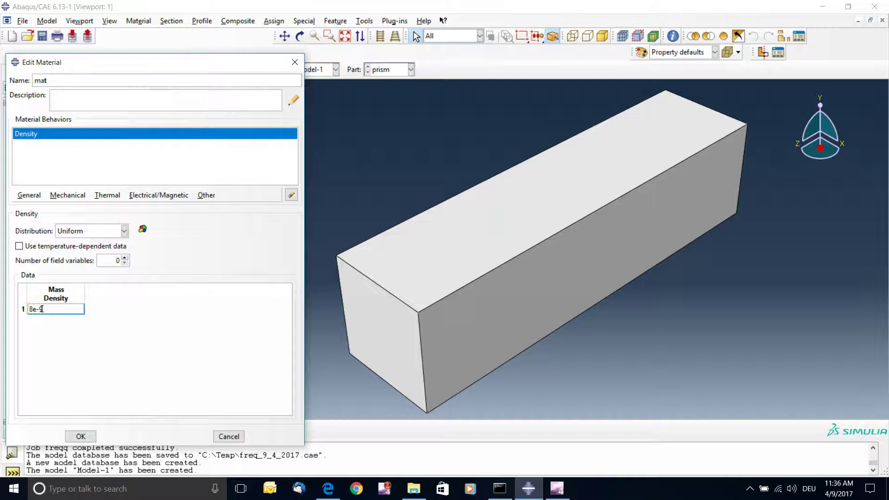
{"action": "left_click", "coordinate": [100, 330]}
Add Elastic behaviour with Young's modulus 210000 and Poisson's ratio 0.3, then save
{"action": "left_click", "coordinate": [55, 195]}
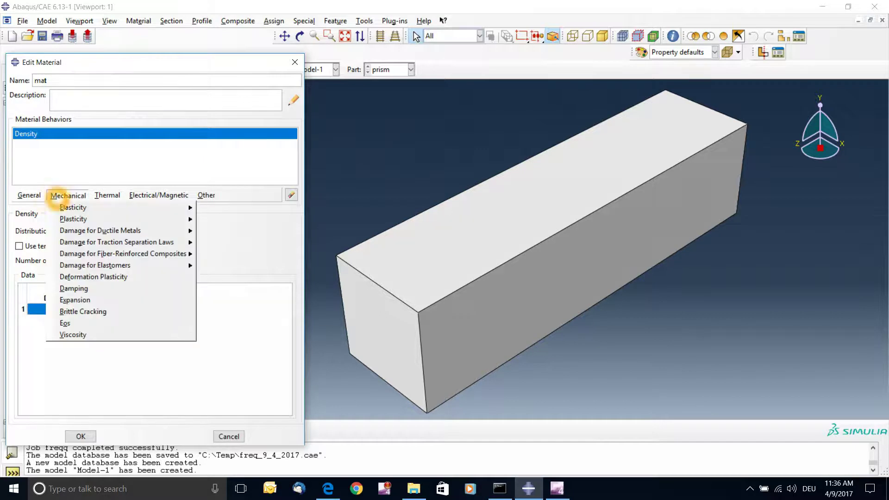
{"action": "left_click", "coordinate": [91, 174]}
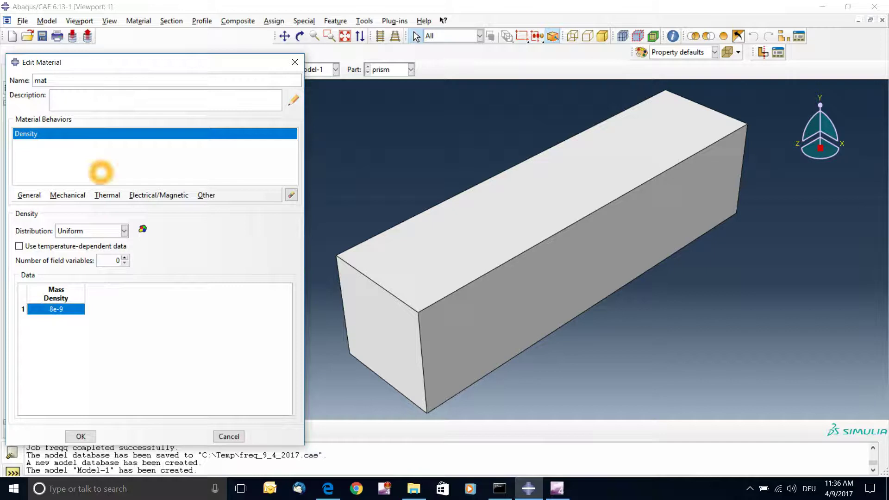
{"action": "left_click", "coordinate": [68, 195]}
{"action": "mouse_move", "coordinate": [71, 207]}
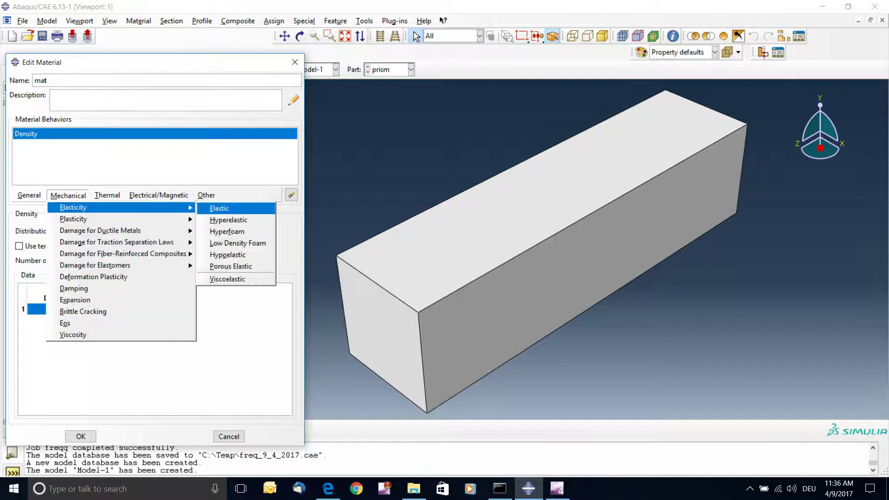
{"action": "left_click", "coordinate": [211, 208]}
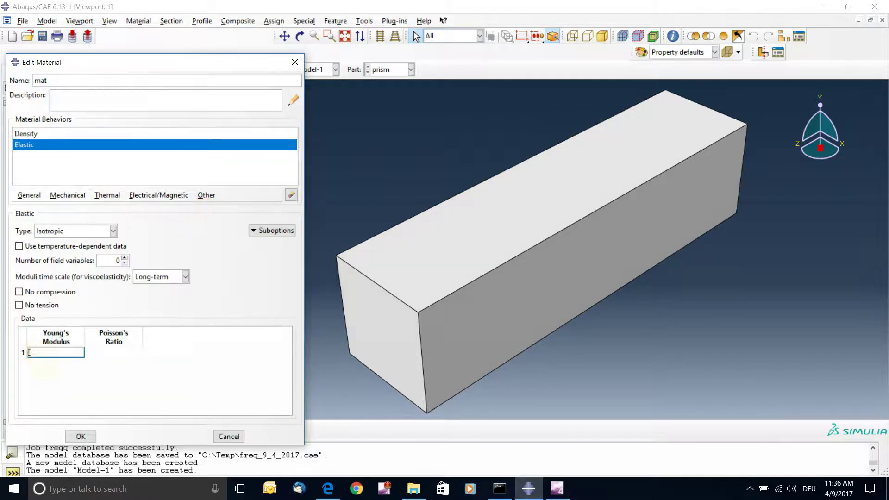
{"action": "left_click", "coordinate": [65, 370]}
{"action": "type", "text": "210"}
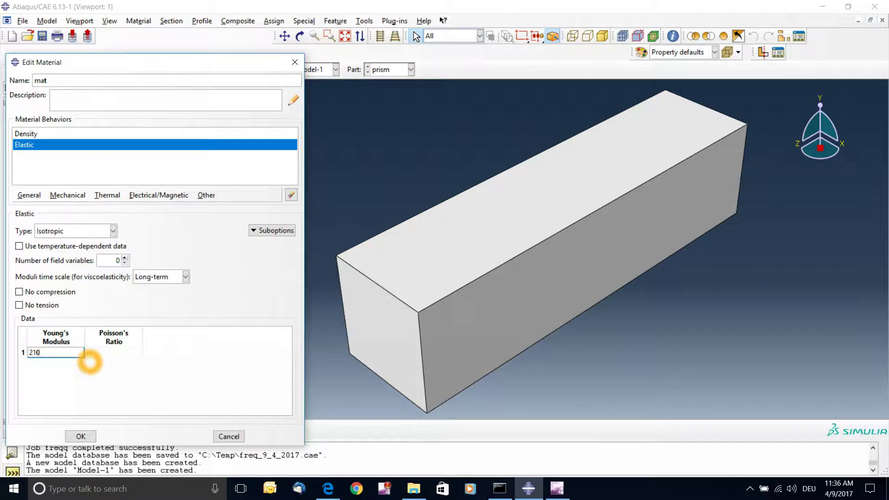
{"action": "type", "text": "000"}
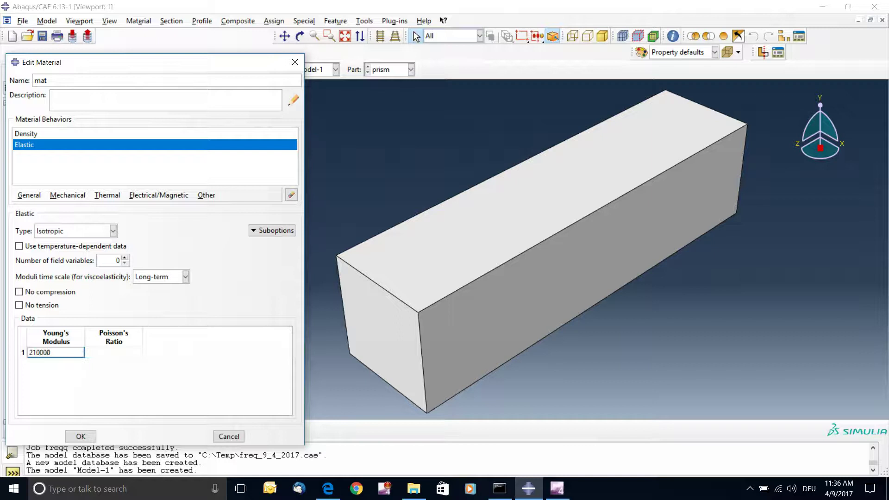
{"action": "left_click", "coordinate": [130, 354]}
{"action": "type", "text": "0.3"}
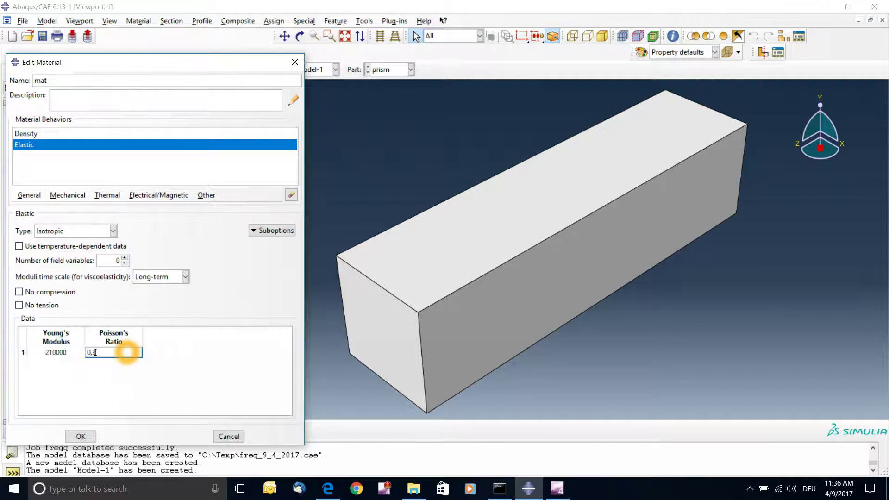
{"action": "left_click", "coordinate": [219, 343]}
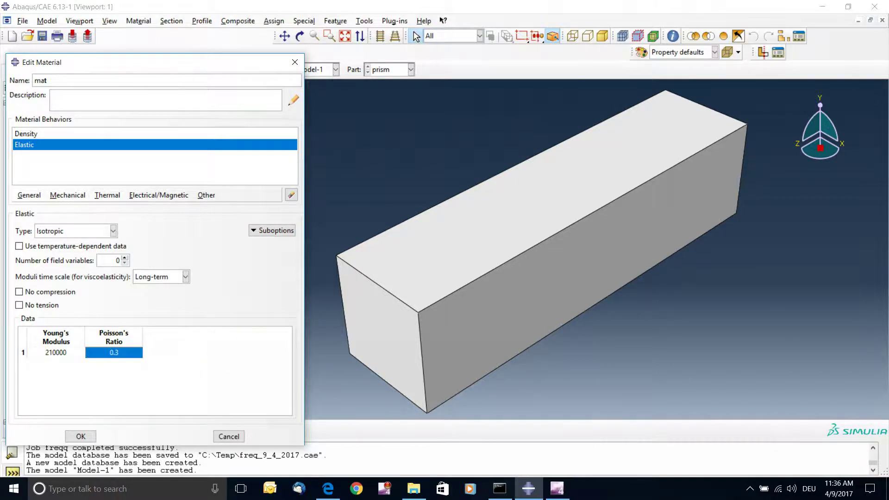
{"action": "left_click", "coordinate": [84, 436]}
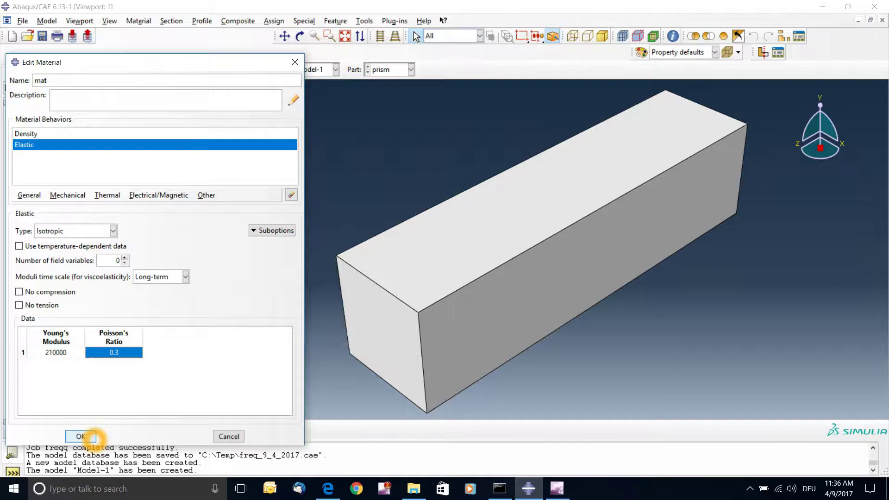
{"action": "left_click", "coordinate": [82, 437]}
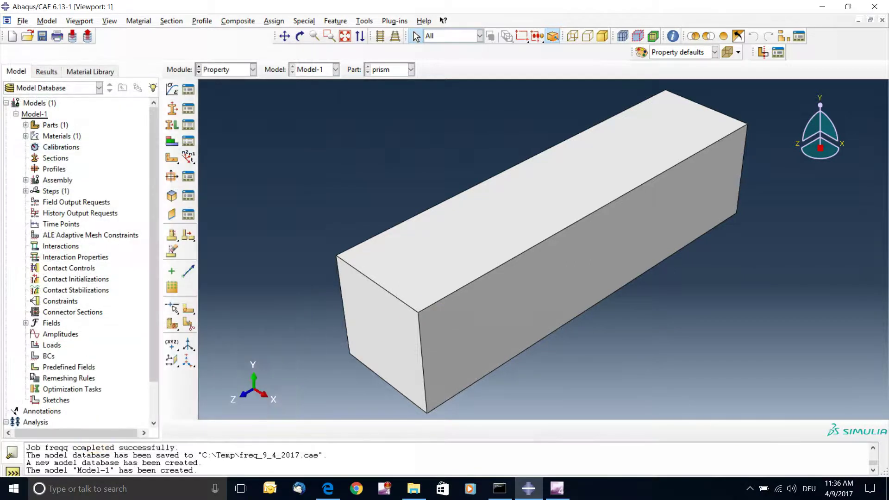
Create solid homogeneous section mat1 using material mat
{"action": "left_click", "coordinate": [392, 324]}
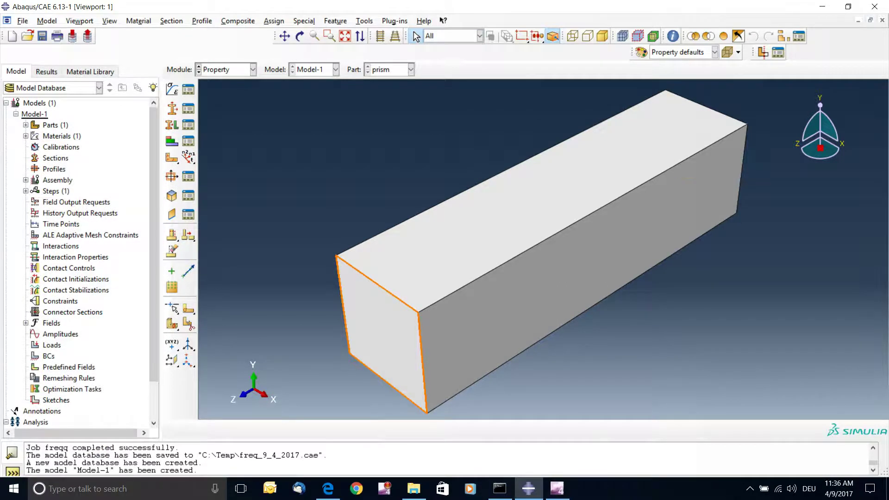
{"action": "left_click", "coordinate": [691, 165]}
{"action": "left_click", "coordinate": [699, 211]}
{"action": "left_click", "coordinate": [705, 211]}
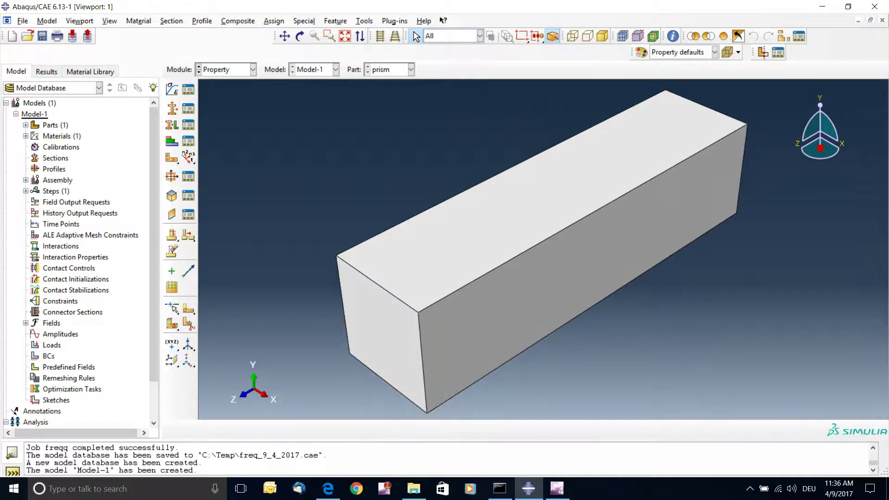
{"action": "left_click", "coordinate": [172, 109]}
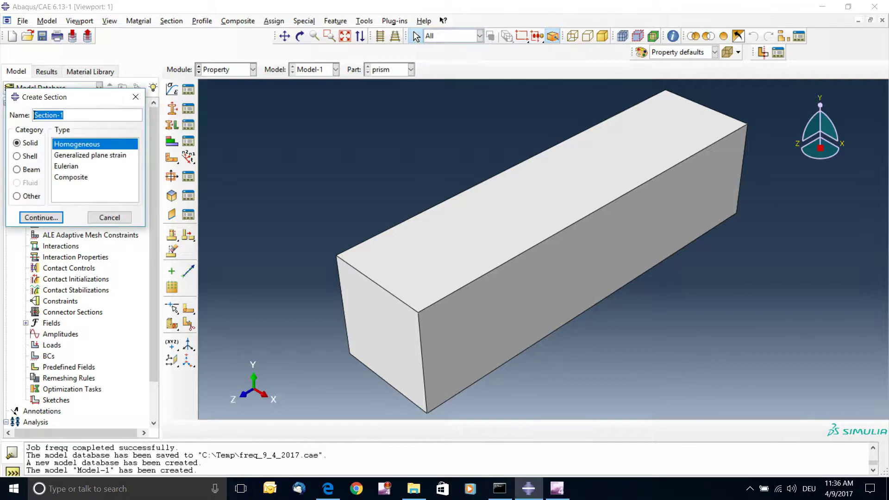
{"action": "left_click", "coordinate": [87, 125]}
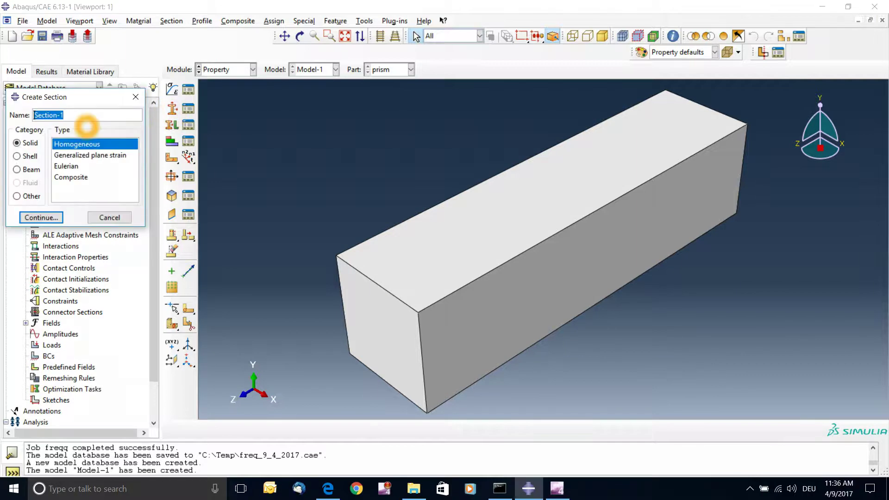
{"action": "type", "text": "mat"}
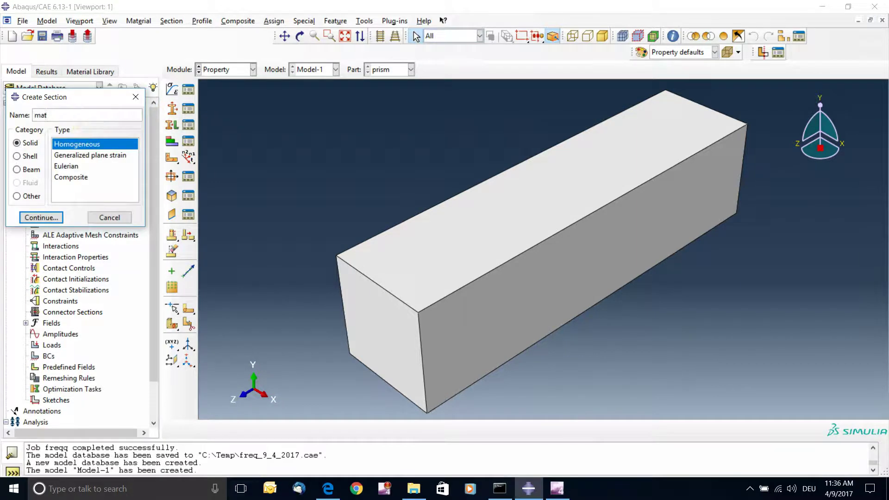
{"action": "left_click", "coordinate": [46, 218]}
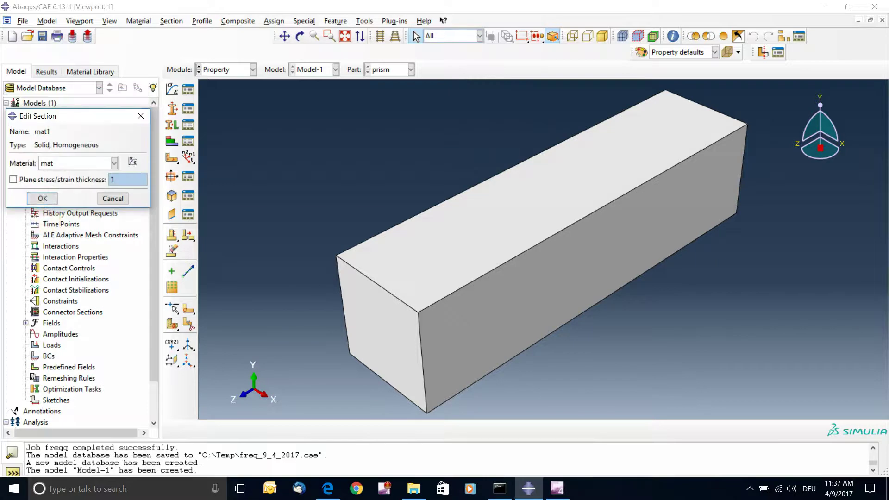
{"action": "left_click", "coordinate": [53, 199]}
Assign section mat1 to the whole prism
{"action": "left_click", "coordinate": [172, 124]}
{"action": "left_click", "coordinate": [364, 293]}
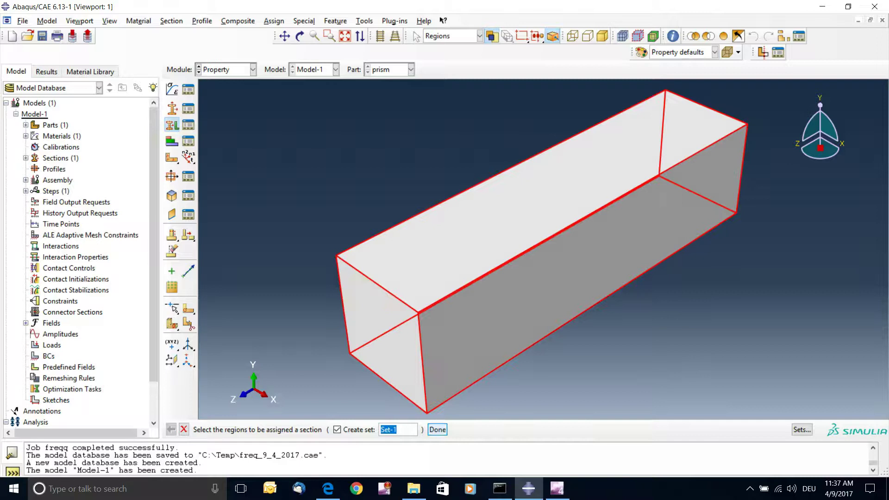
{"action": "left_click", "coordinate": [437, 430]}
{"action": "left_click", "coordinate": [42, 268]}
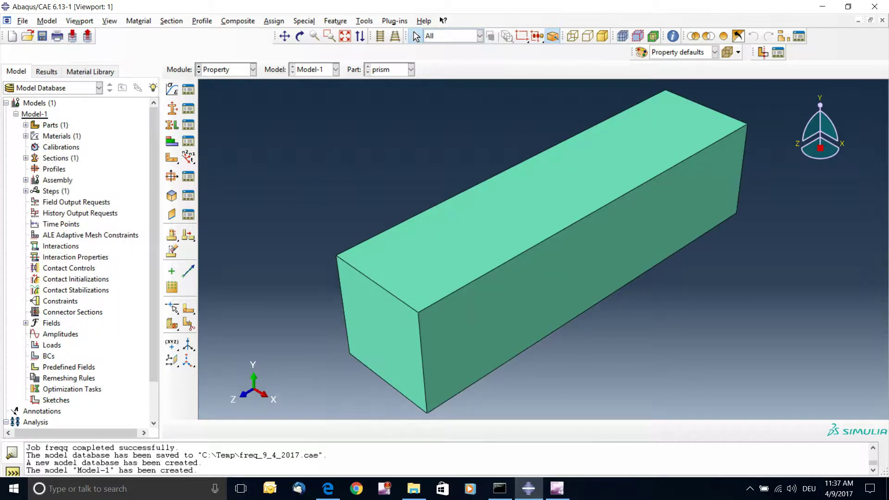
In the Assembly module, place an instance of the prism part
{"action": "left_click", "coordinate": [237, 69]}
{"action": "left_click", "coordinate": [223, 103]}
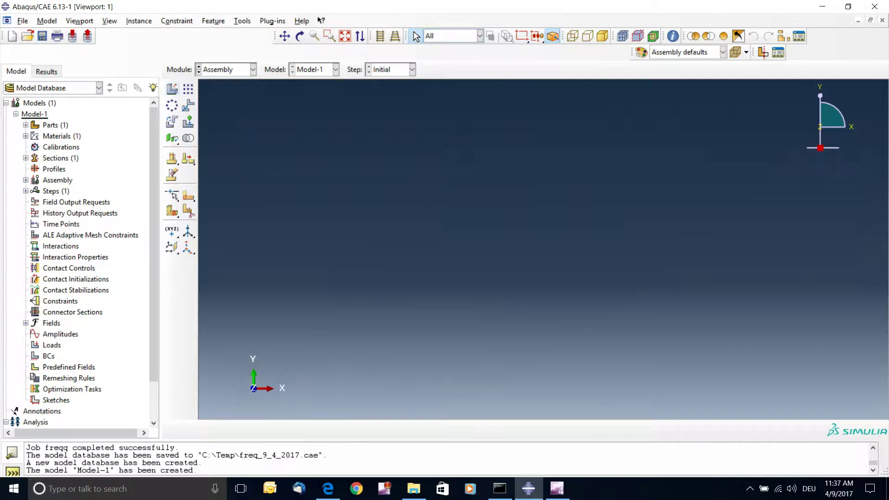
{"action": "left_click", "coordinate": [172, 89]}
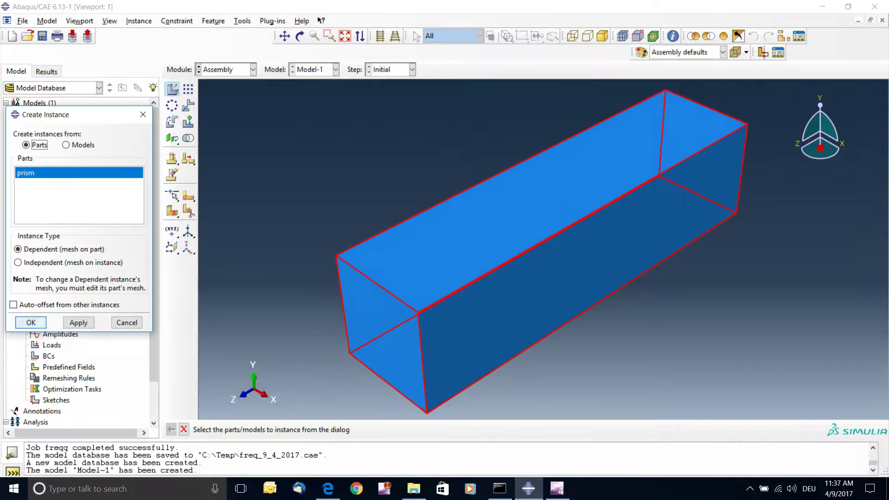
{"action": "left_click", "coordinate": [31, 323]}
Switch to the Step module
{"action": "left_click", "coordinate": [225, 70]}
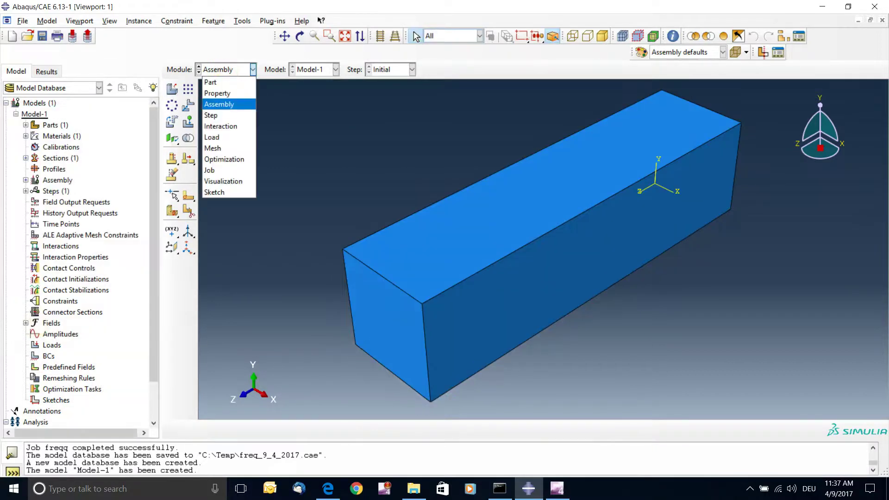
{"action": "left_click", "coordinate": [224, 115]}
{"action": "left_click", "coordinate": [226, 93]}
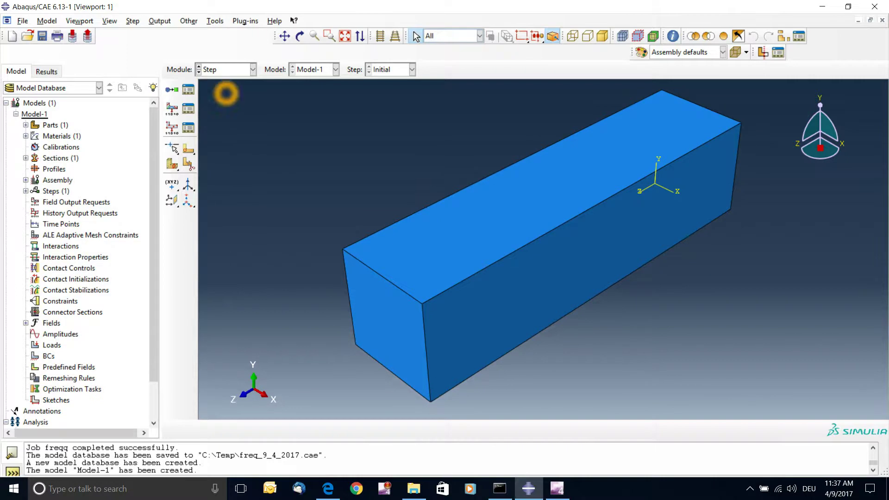
{"action": "left_click", "coordinate": [221, 96]}
{"action": "left_click", "coordinate": [229, 127]}
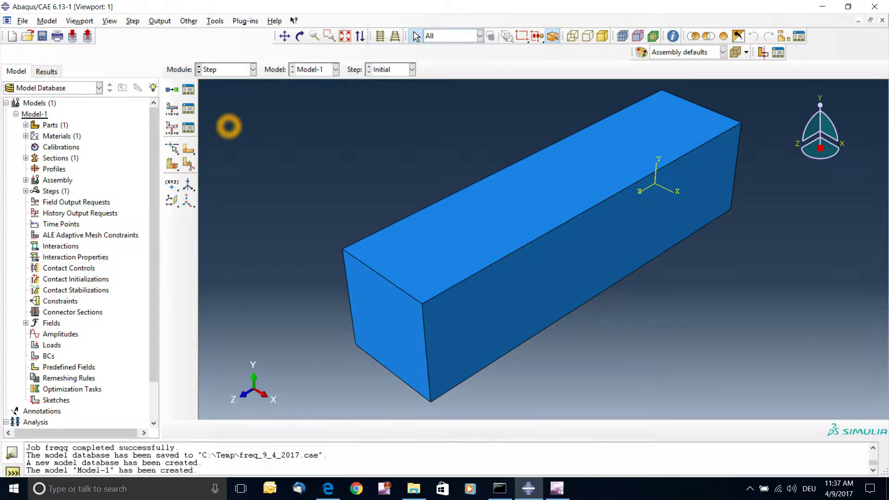
Start a new step, trying the Linear perturbation Frequency procedure before returning to General
{"action": "left_click", "coordinate": [171, 89]}
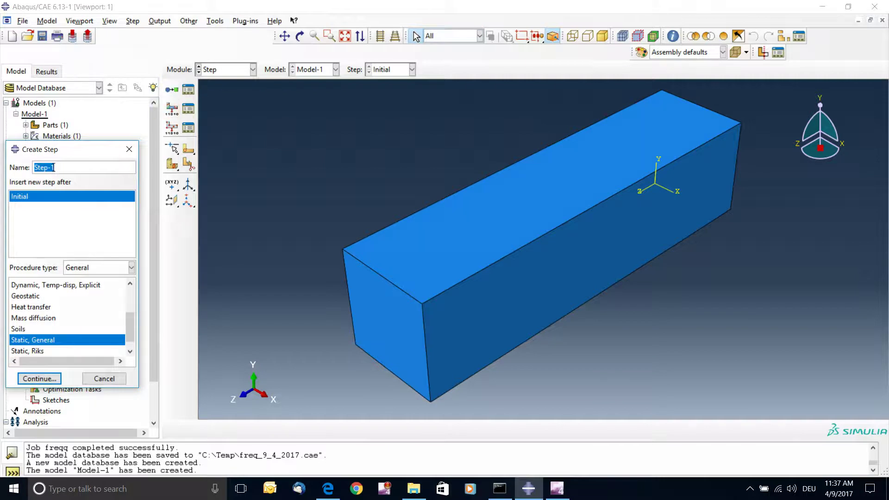
{"action": "left_click", "coordinate": [81, 268]}
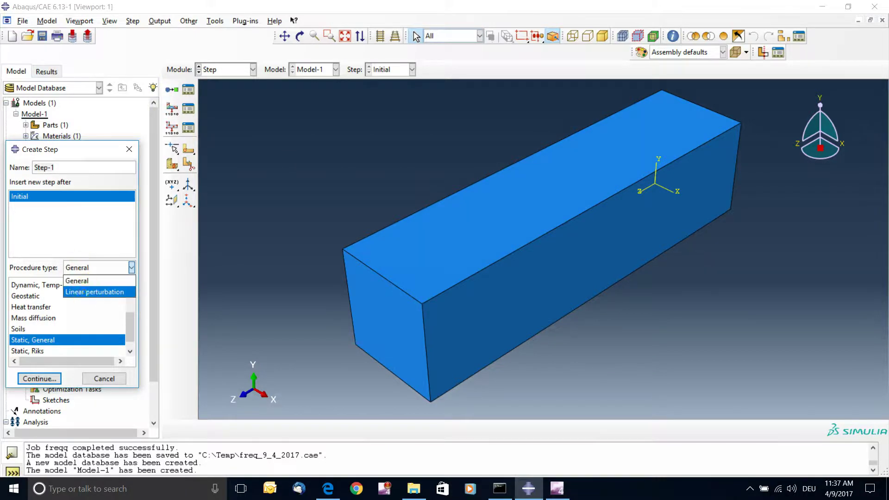
{"action": "left_click", "coordinate": [94, 292]}
{"action": "left_click", "coordinate": [46, 295]}
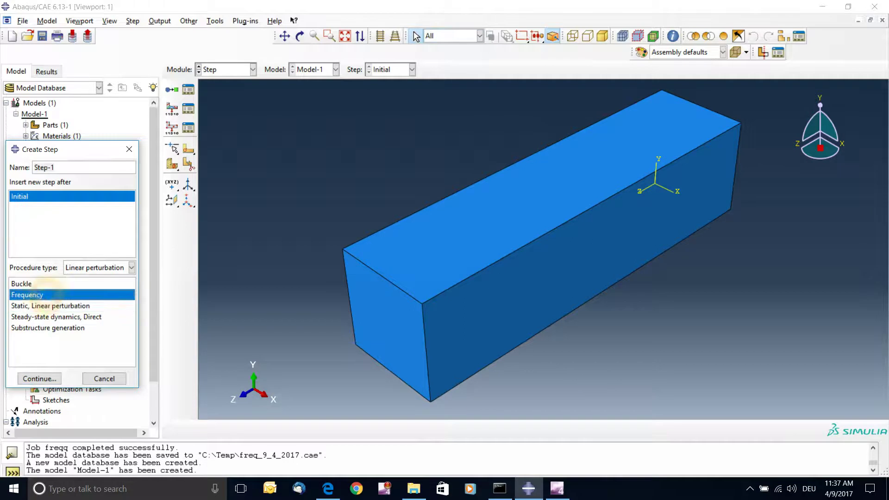
{"action": "left_click", "coordinate": [38, 294]}
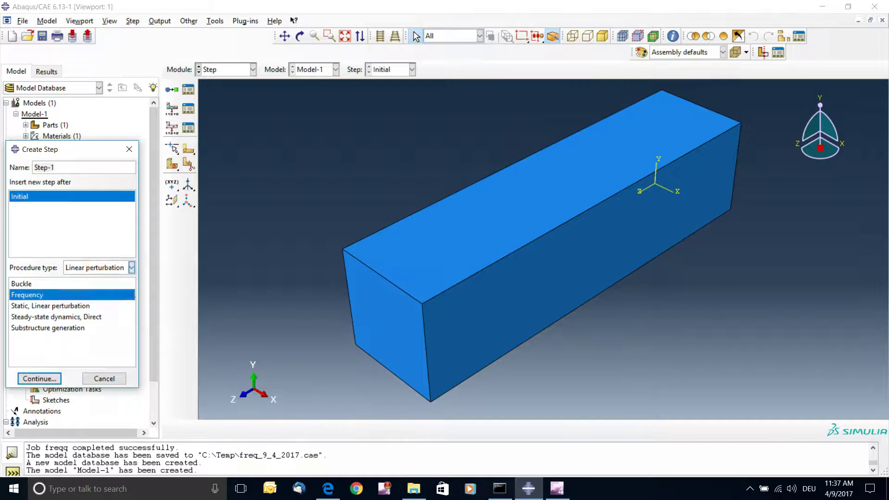
{"action": "left_click", "coordinate": [97, 267]}
{"action": "left_click", "coordinate": [88, 276]}
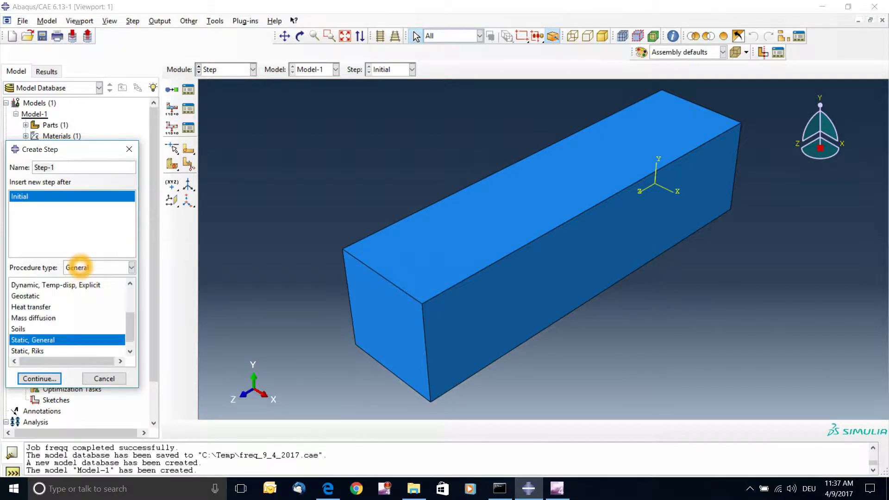
{"action": "left_click", "coordinate": [43, 341]}
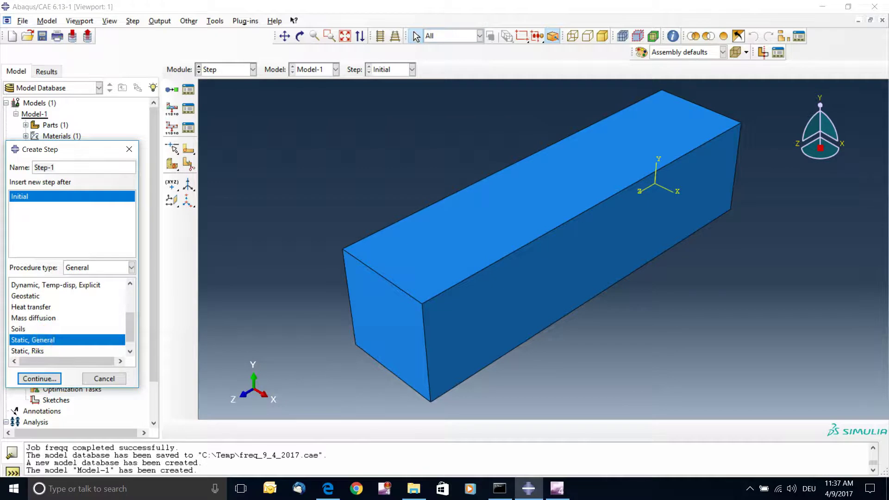
Select the Static, General procedure and continue to Step-1's settings
{"action": "left_click", "coordinate": [363, 301]}
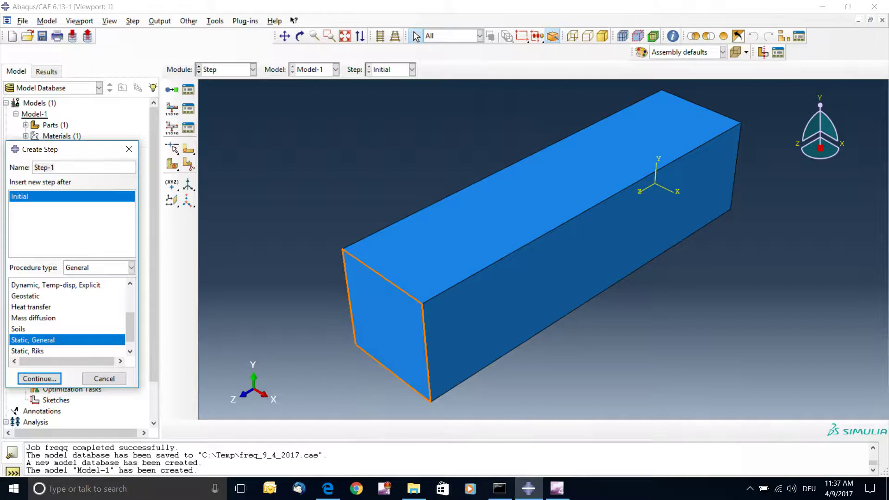
{"action": "left_click", "coordinate": [595, 184]}
{"action": "left_click", "coordinate": [344, 175]}
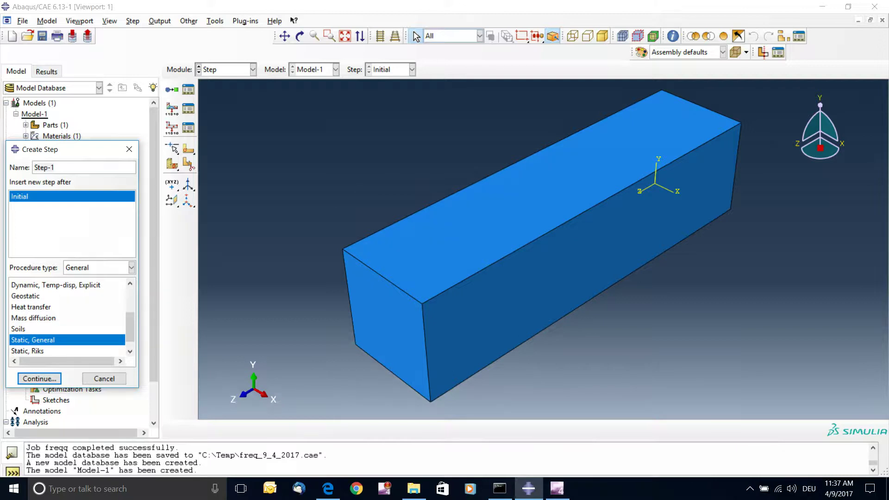
{"action": "left_click", "coordinate": [20, 198]}
{"action": "left_click", "coordinate": [35, 341]}
{"action": "left_click", "coordinate": [95, 267]}
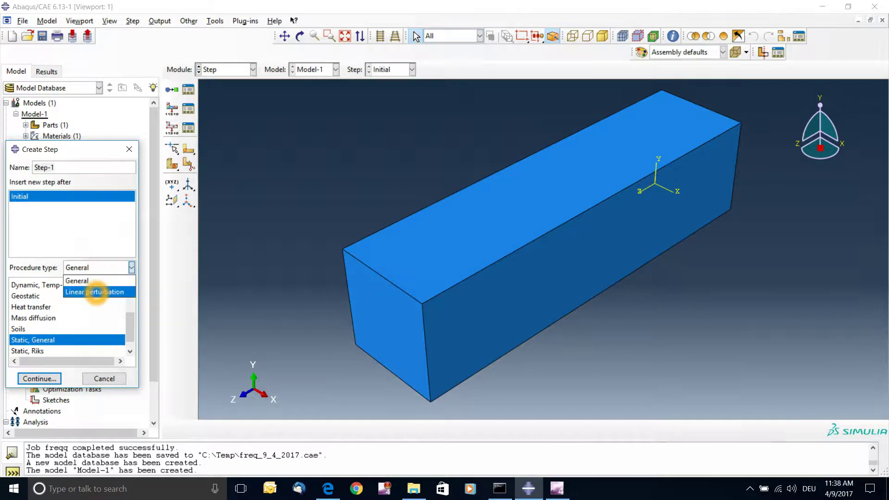
{"action": "left_click", "coordinate": [77, 281]}
{"action": "left_click", "coordinate": [39, 379]}
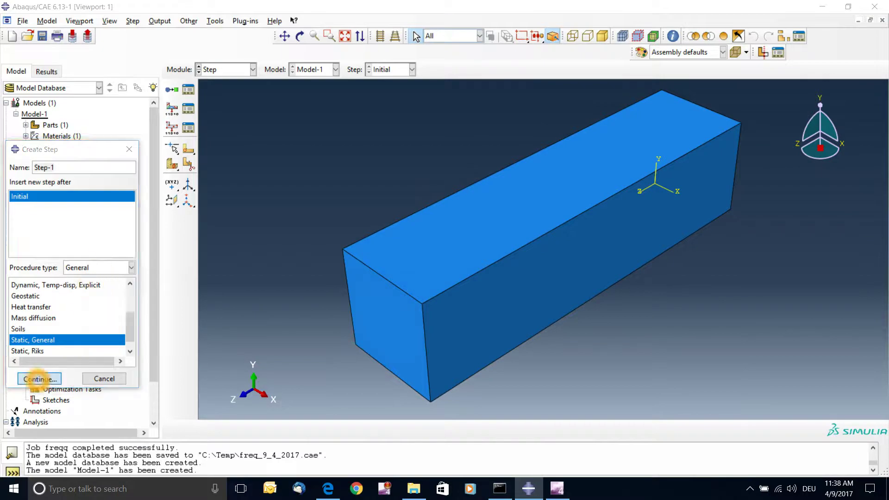
Set the step's initial increment size to 0.1 and accept it
{"action": "left_click", "coordinate": [84, 109]}
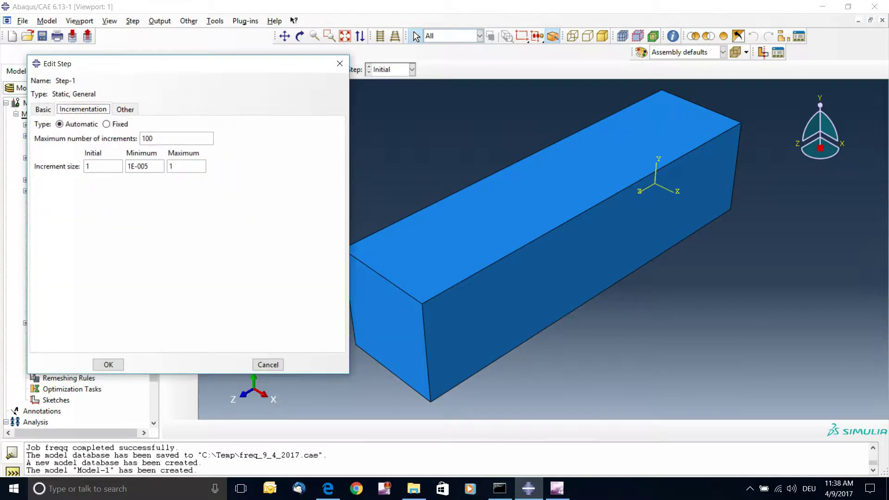
{"action": "left_click", "coordinate": [103, 169]}
{"action": "type", "text": "0"}
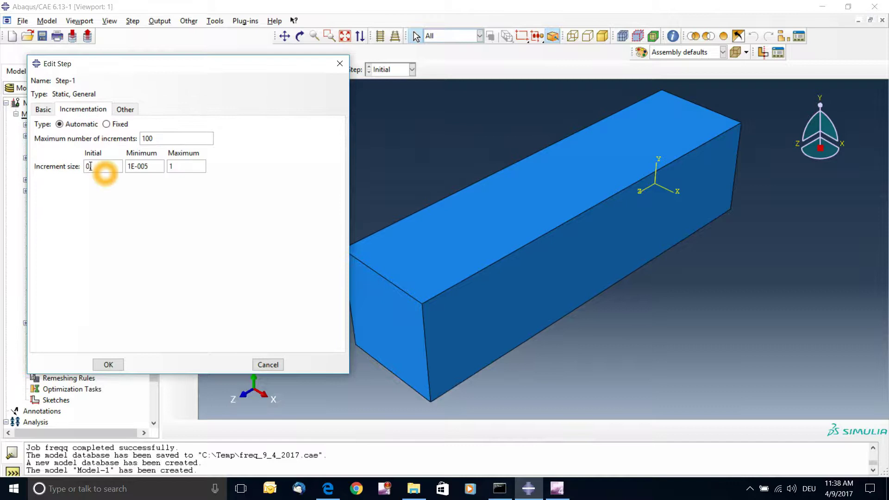
{"action": "type", "text": "."}
{"action": "type", "text": "1"}
{"action": "key", "text": "BackSpace"}
{"action": "key", "text": "BackSpace"}
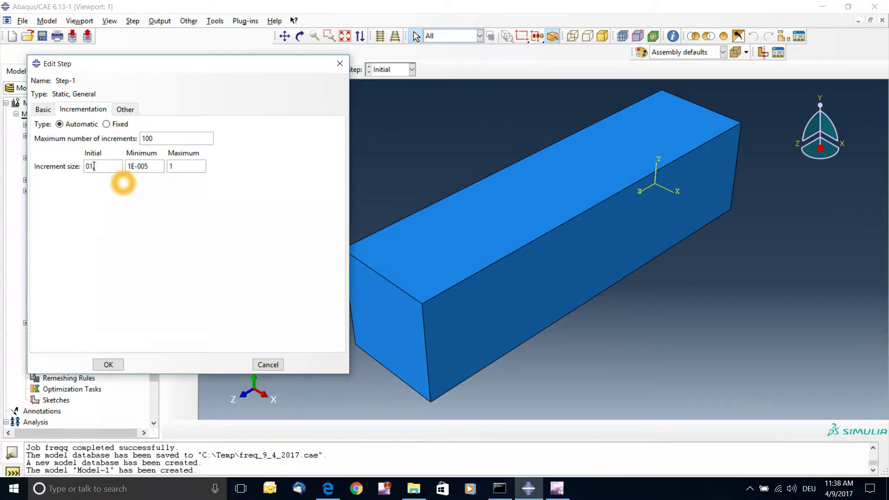
{"action": "type", "text": ".1"}
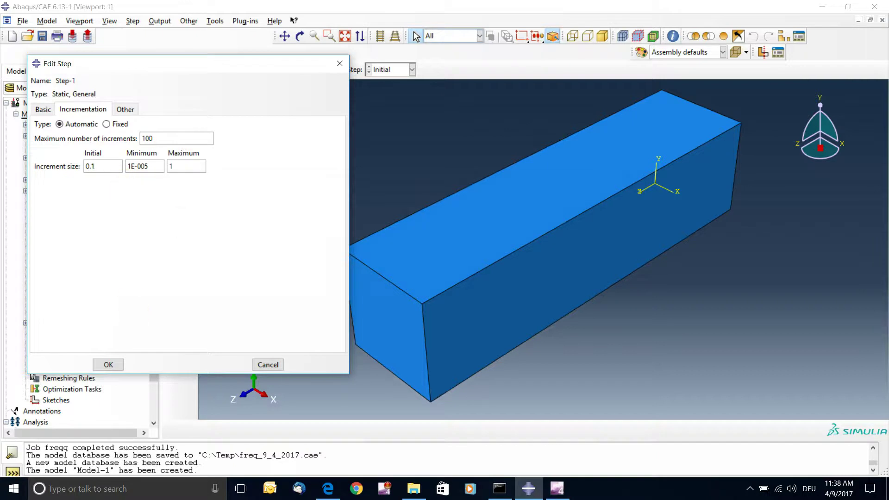
{"action": "left_click", "coordinate": [111, 365]}
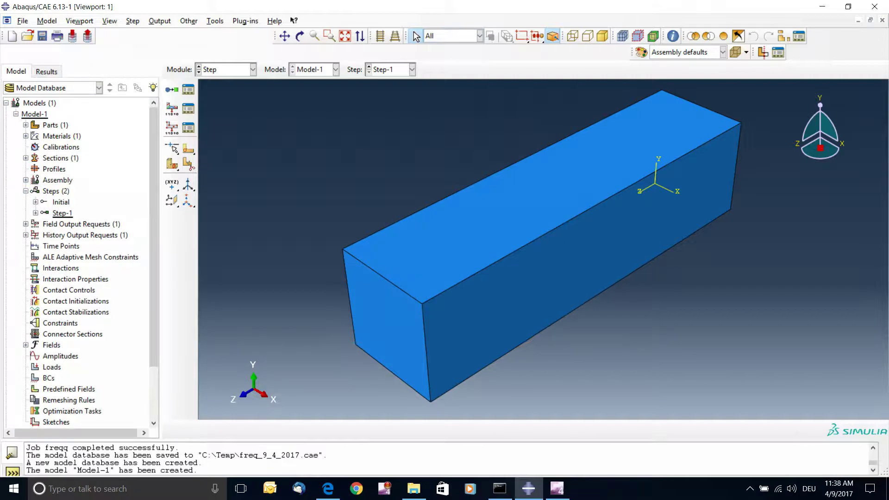
Rename Step-1 to 'Static-bc' in the model tree
{"action": "right_click", "coordinate": [60, 213]}
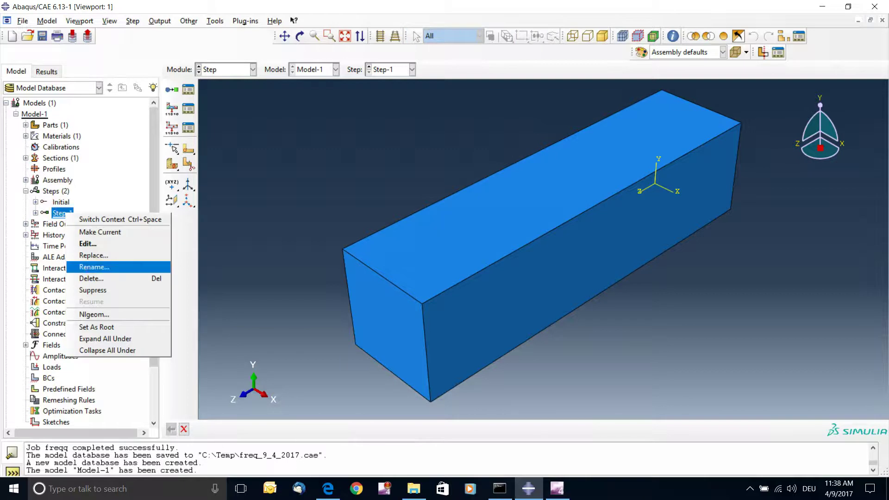
{"action": "left_click", "coordinate": [92, 267]}
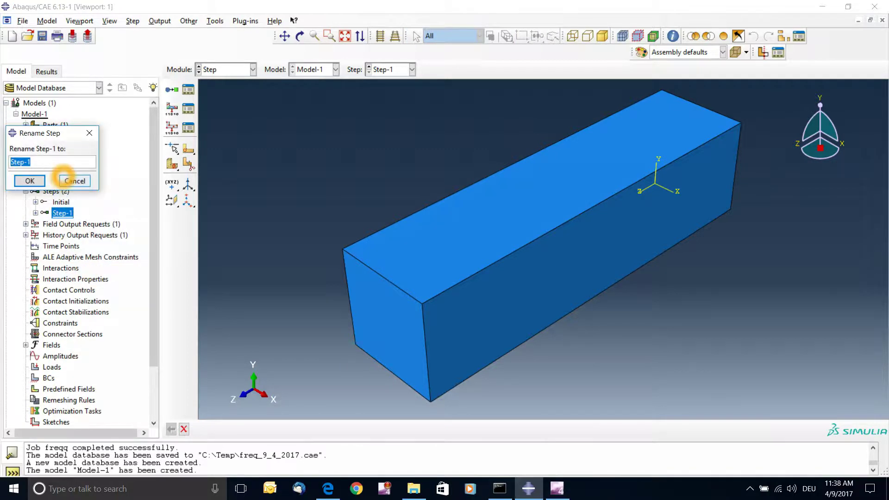
{"action": "type", "text": "Static-bc"}
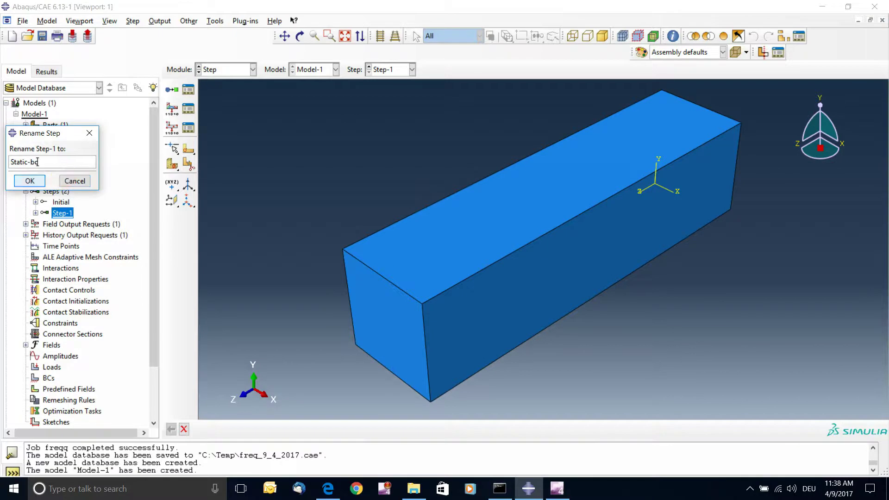
{"action": "left_click", "coordinate": [30, 180]}
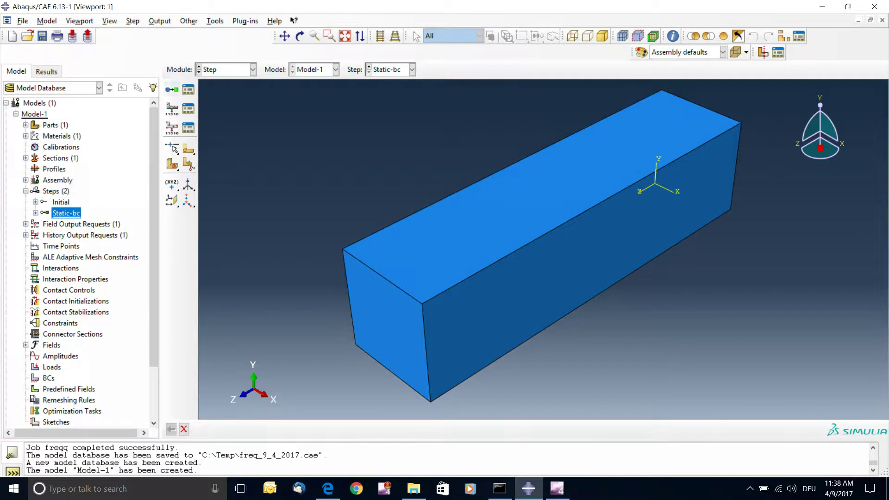
Create a Linear perturbation Frequency step, Step-2, and move its Edit Step dialog aside
{"action": "left_click", "coordinate": [172, 90]}
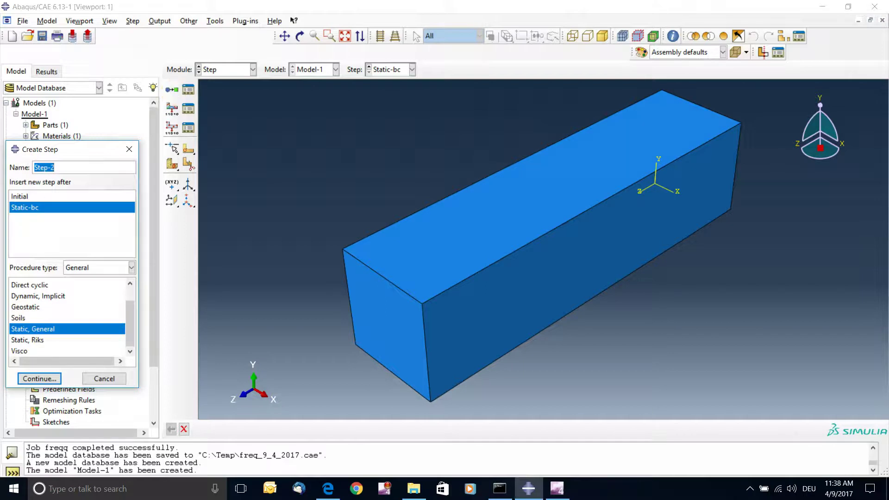
{"action": "left_click", "coordinate": [132, 268]}
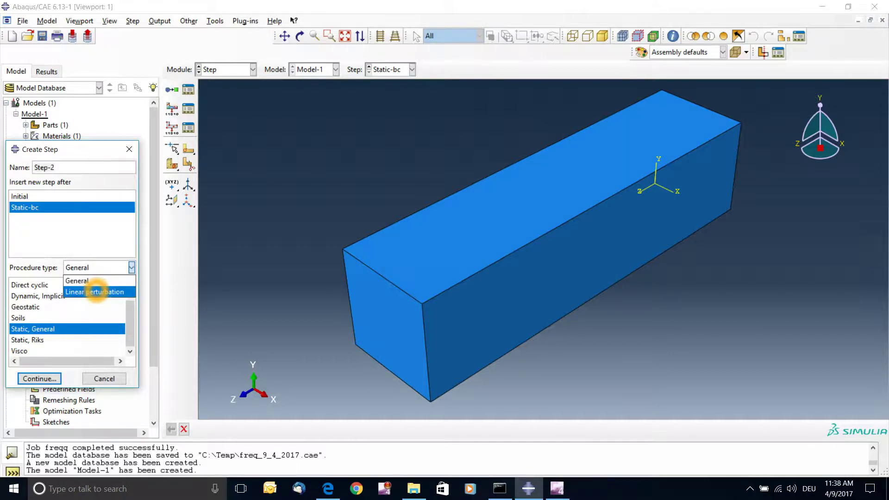
{"action": "left_click", "coordinate": [96, 292]}
{"action": "left_click", "coordinate": [45, 295]}
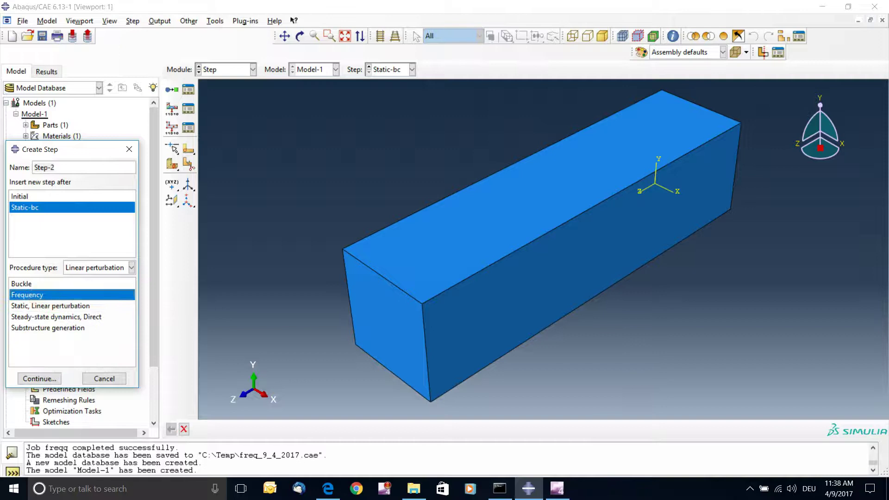
{"action": "left_click", "coordinate": [40, 378]}
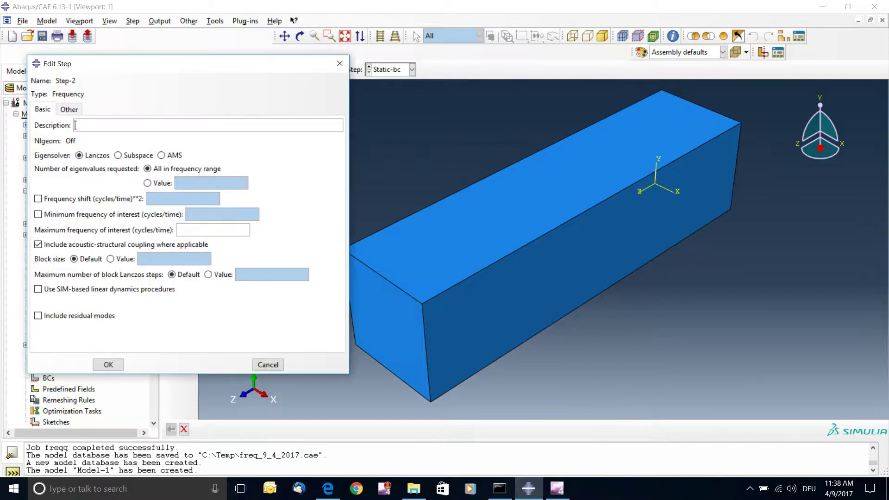
{"action": "left_click_drag", "start_coordinate": [143, 65], "coordinate": [236, 92]}
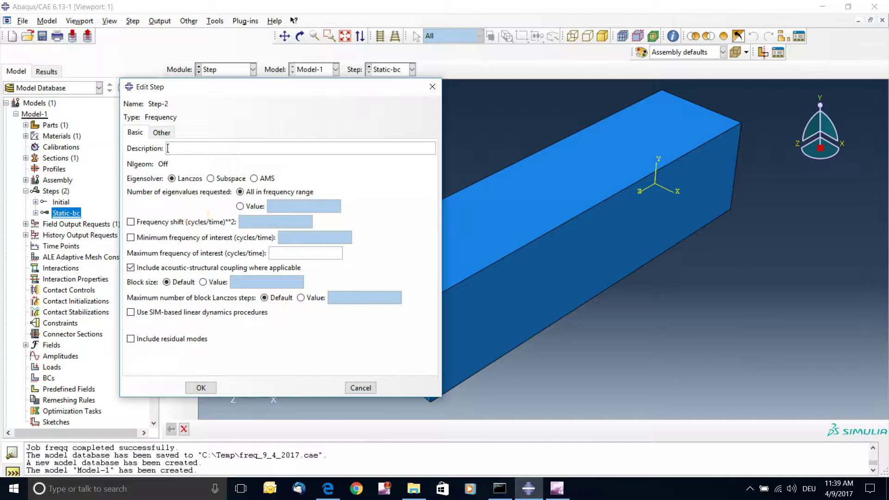
Request 10 eigenvalues, toggling SIM-based linear dynamics on and back off
{"action": "left_click", "coordinate": [240, 206]}
{"action": "left_click", "coordinate": [292, 206]}
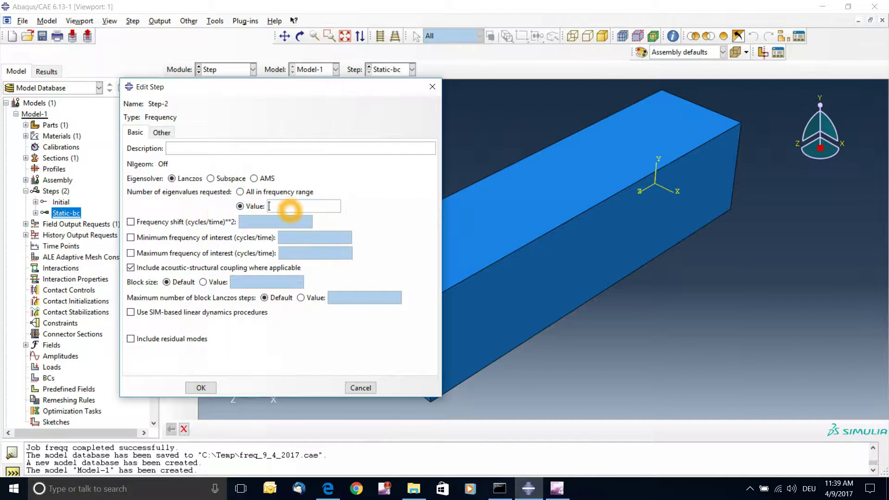
{"action": "type", "text": "10"}
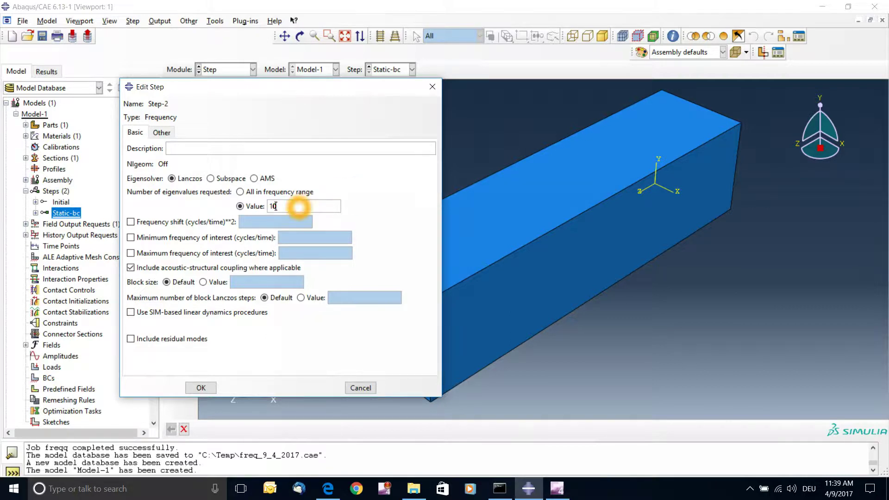
{"action": "left_click", "coordinate": [299, 207]}
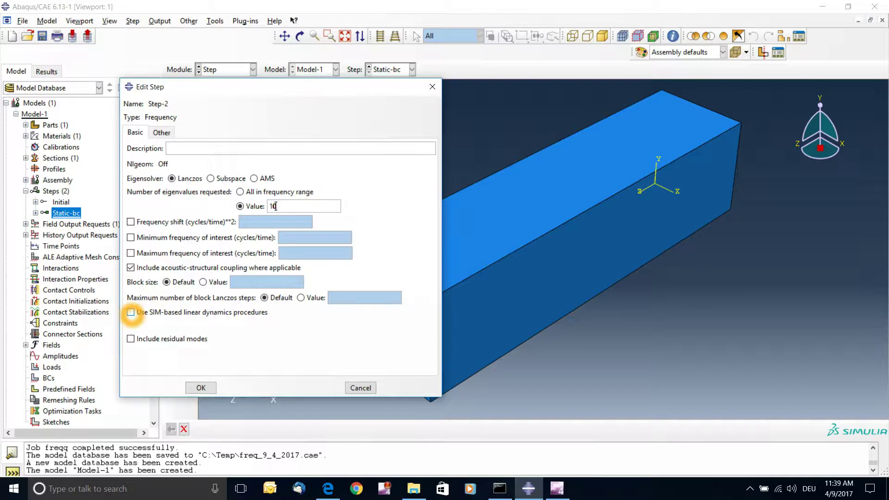
{"action": "left_click", "coordinate": [130, 312]}
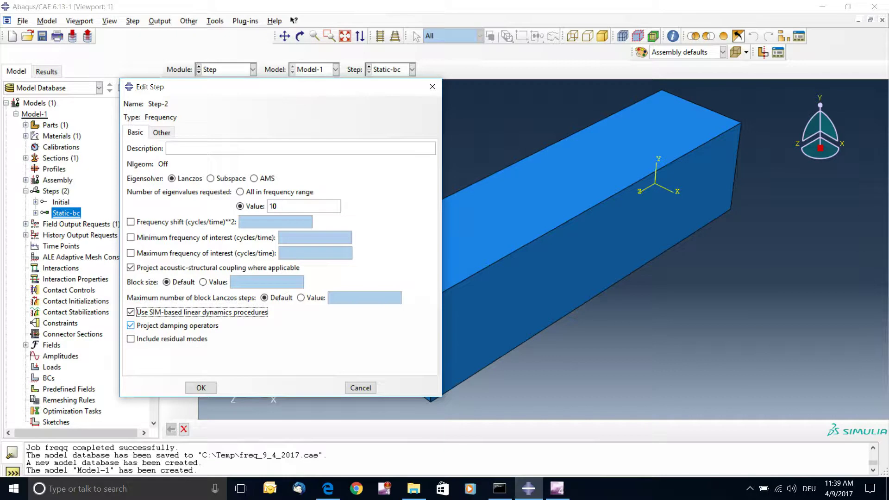
{"action": "left_click", "coordinate": [131, 312]}
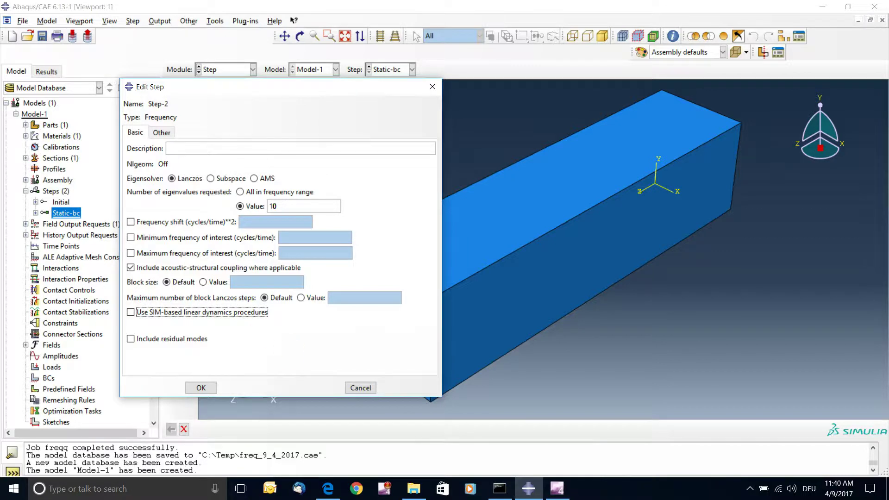
Enable SIM-based procedures with damping projection, then switch SIM-based procedures back off
{"action": "left_click", "coordinate": [131, 312]}
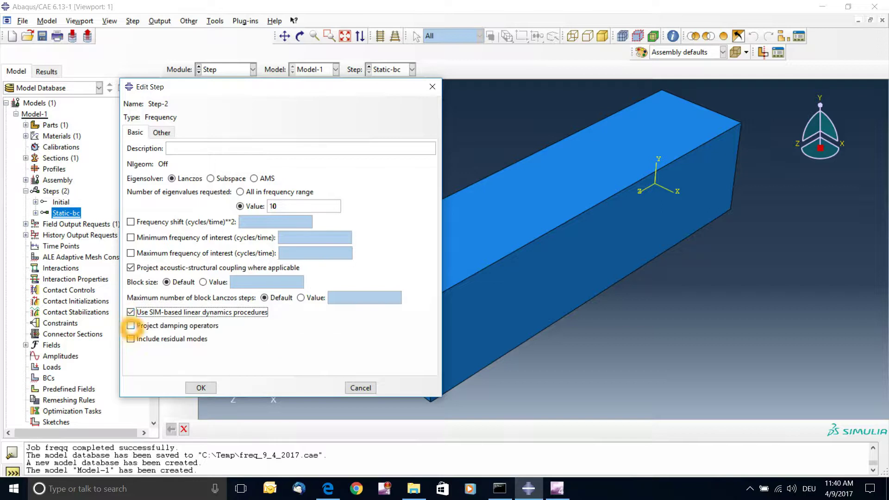
{"action": "left_click", "coordinate": [132, 326]}
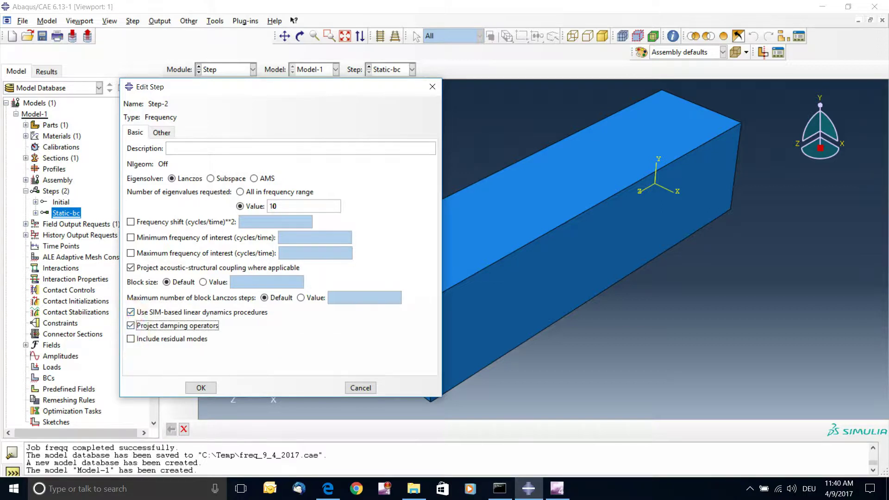
{"action": "left_click", "coordinate": [131, 313]}
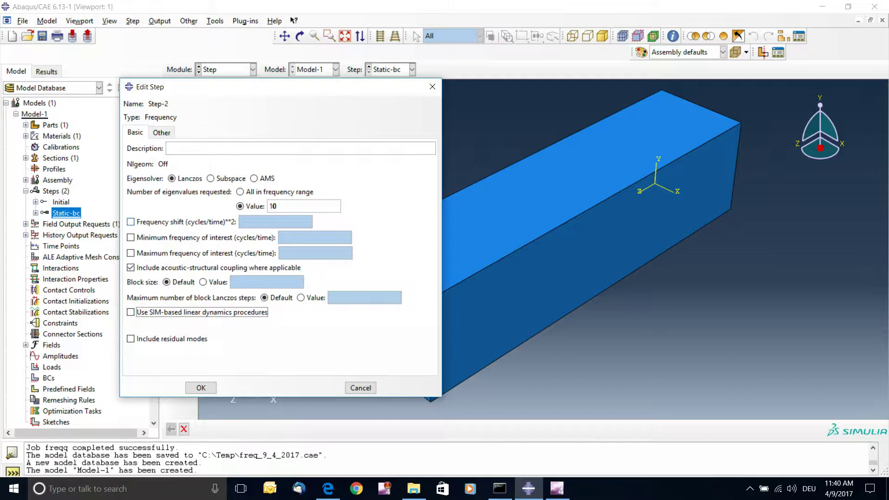
{"action": "left_click", "coordinate": [251, 206]}
{"action": "left_click", "coordinate": [284, 208]}
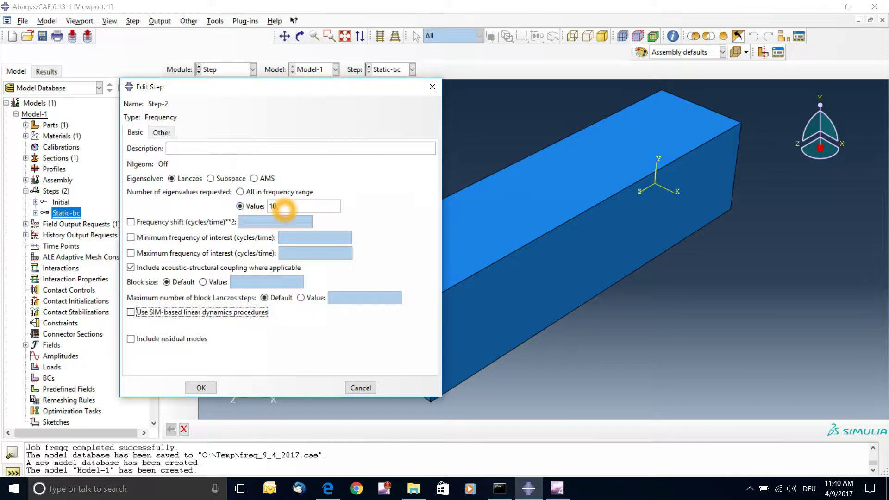
{"action": "left_click", "coordinate": [224, 150]}
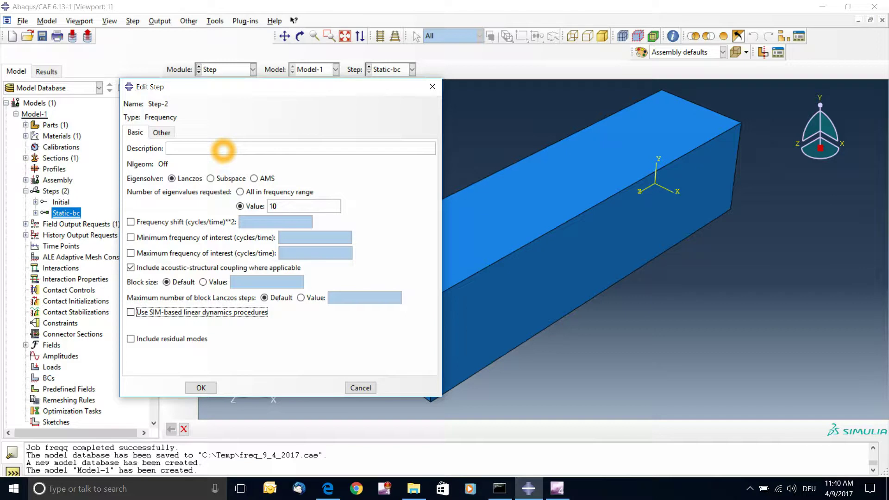
Uncheck acoustic-structural coupling and review the Other tab's solver and normalization options
{"action": "left_click", "coordinate": [131, 268]}
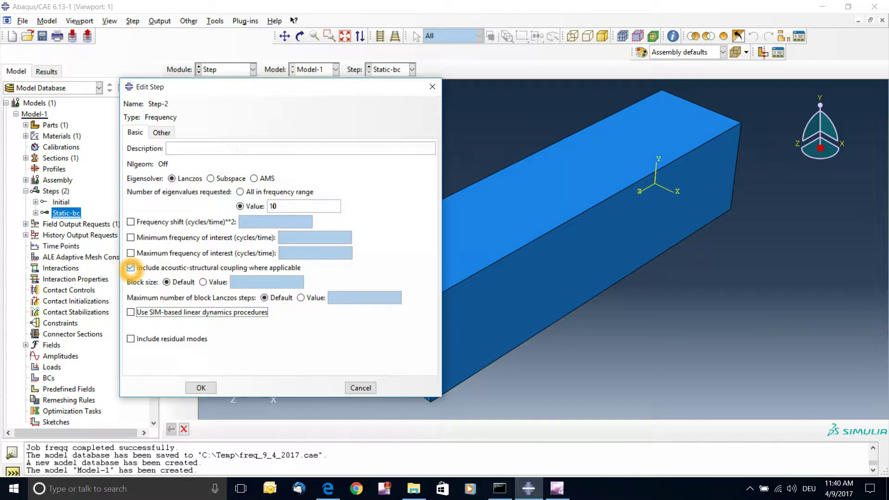
{"action": "left_click", "coordinate": [131, 267]}
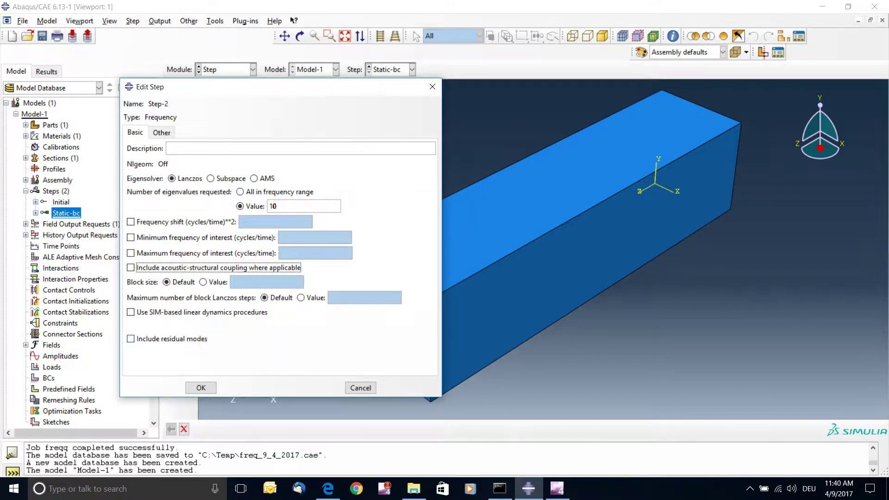
{"action": "left_click", "coordinate": [161, 133]}
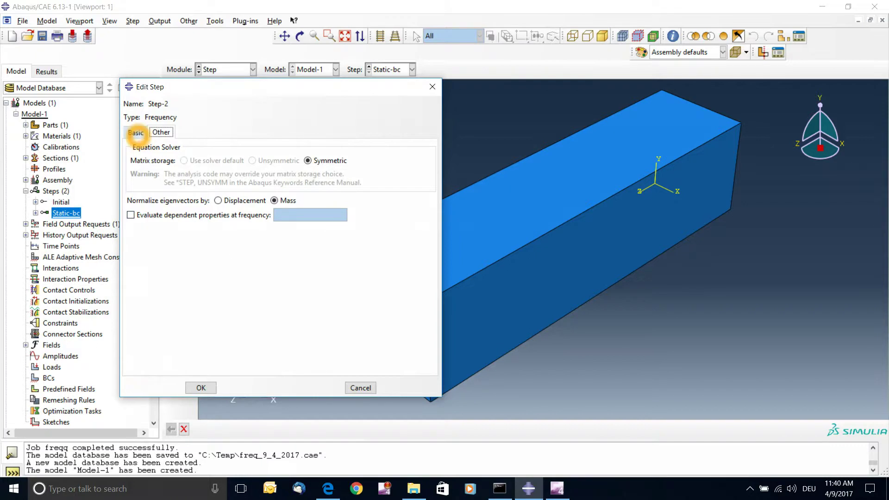
{"action": "left_click", "coordinate": [135, 133]}
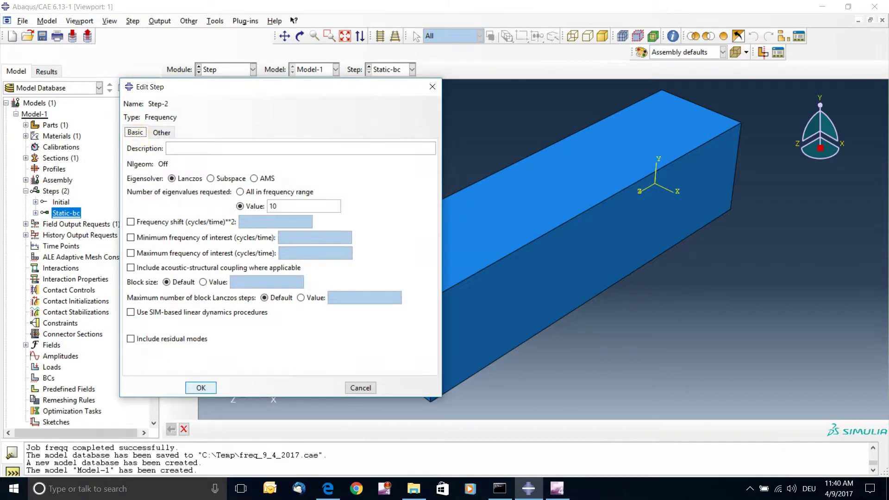
Accept the Frequency step settings and rename Step-2 to 'Freq'
{"action": "left_click", "coordinate": [200, 387]}
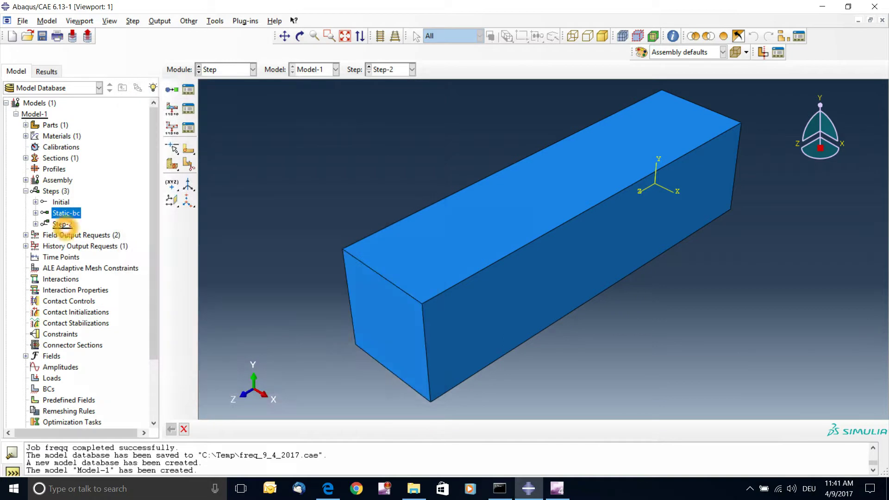
{"action": "right_click", "coordinate": [64, 224]}
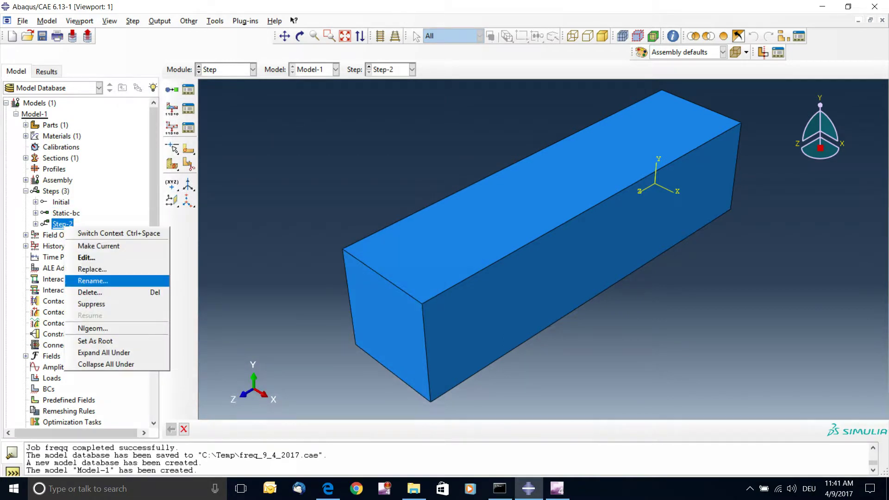
{"action": "left_click", "coordinate": [93, 281]}
{"action": "type", "text": "F"}
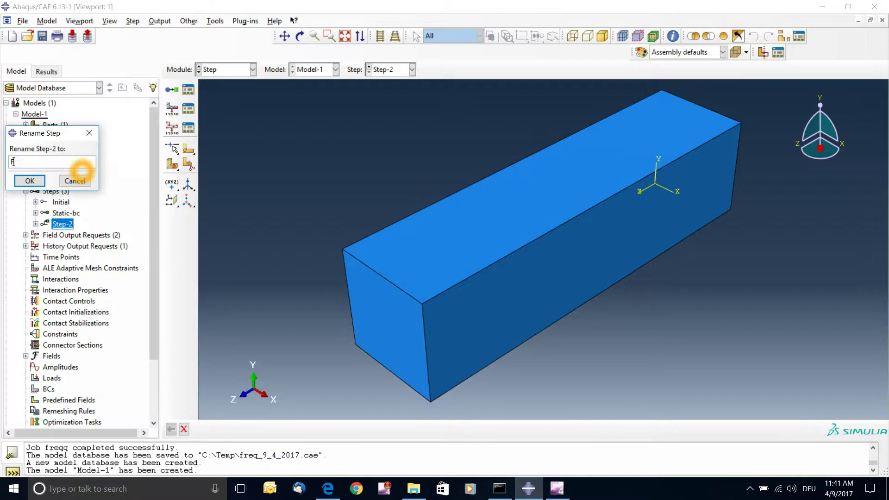
{"action": "type", "text": "req"}
{"action": "key", "text": "Return"}
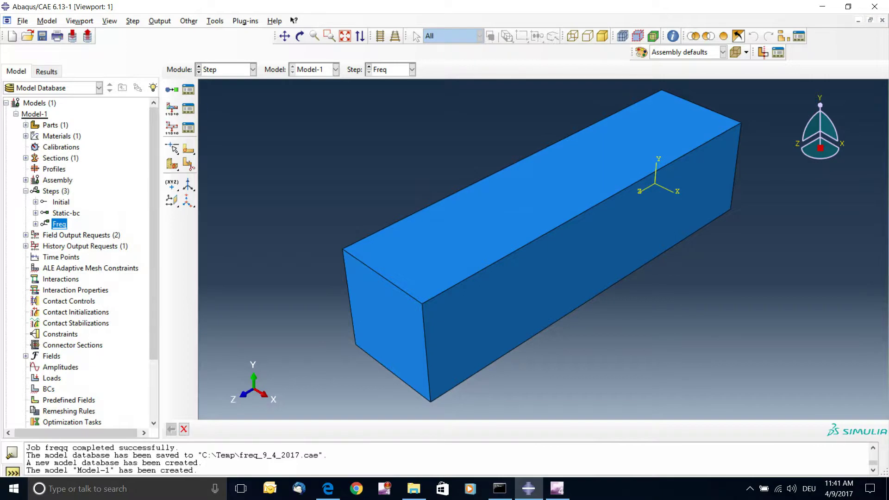
Switch to the Load module and start a new boundary condition in the Freq step
{"action": "left_click", "coordinate": [227, 70]}
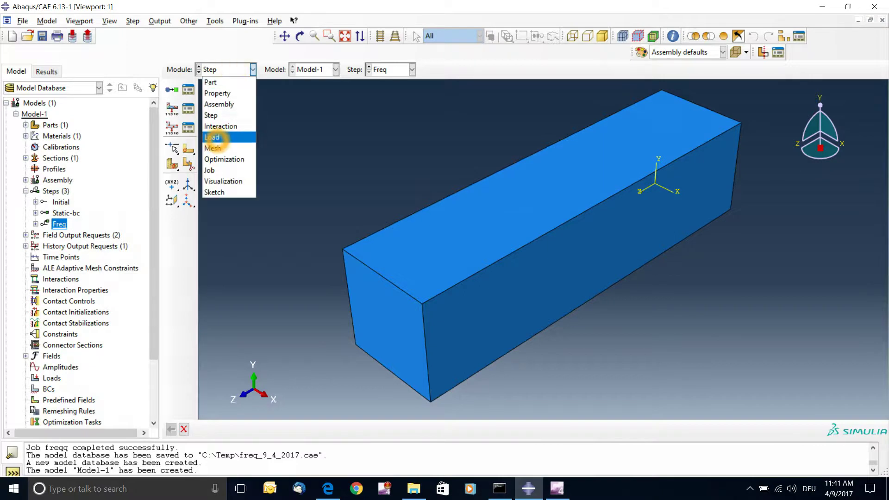
{"action": "left_click", "coordinate": [218, 141]}
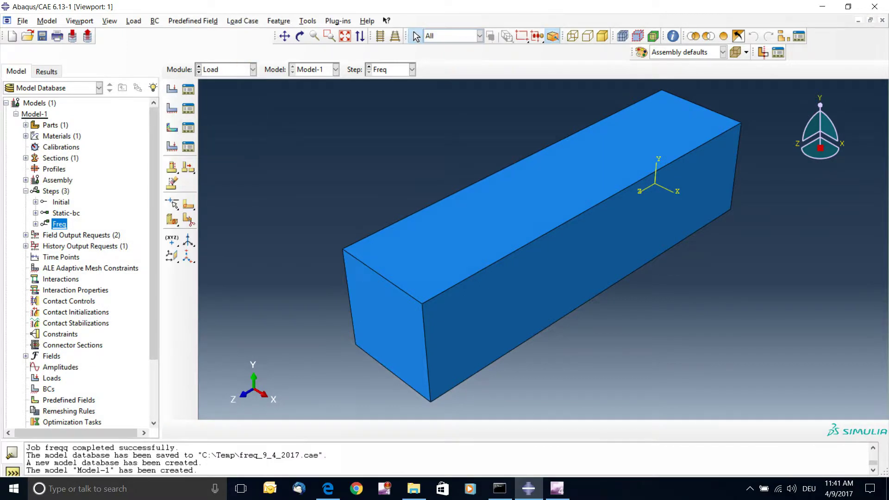
{"action": "left_click", "coordinate": [395, 322]}
{"action": "left_click", "coordinate": [357, 252]}
{"action": "left_click", "coordinate": [305, 177]}
{"action": "left_click", "coordinate": [292, 177]}
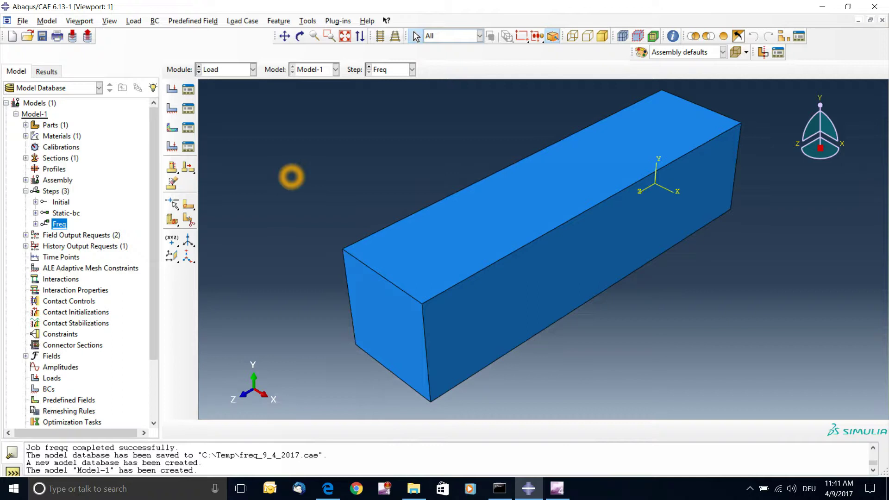
{"action": "left_click", "coordinate": [284, 189]}
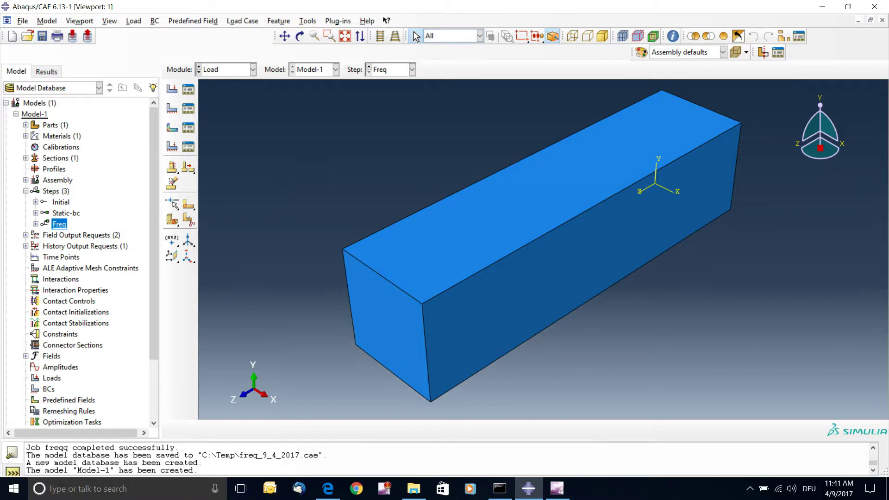
{"action": "left_click", "coordinate": [312, 203]}
{"action": "left_click", "coordinate": [172, 108]}
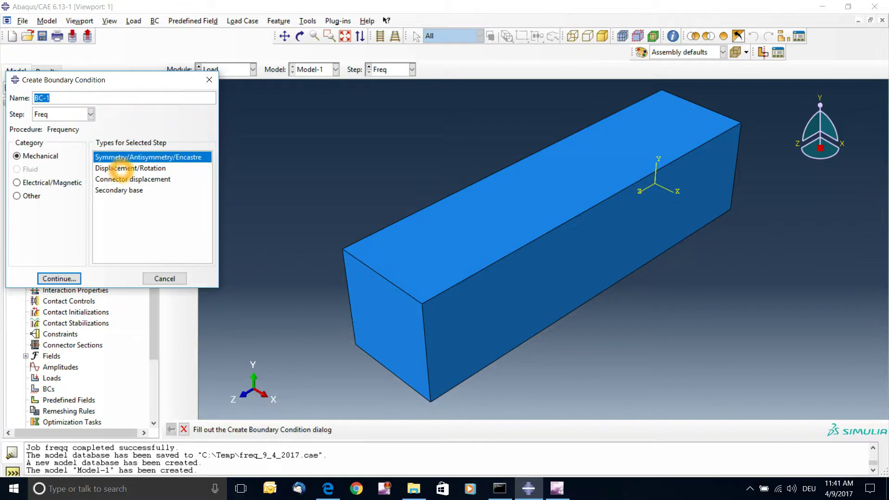
Create an ENCASTRE boundary condition named FIX on the prism's front end face
{"action": "left_click", "coordinate": [64, 228]}
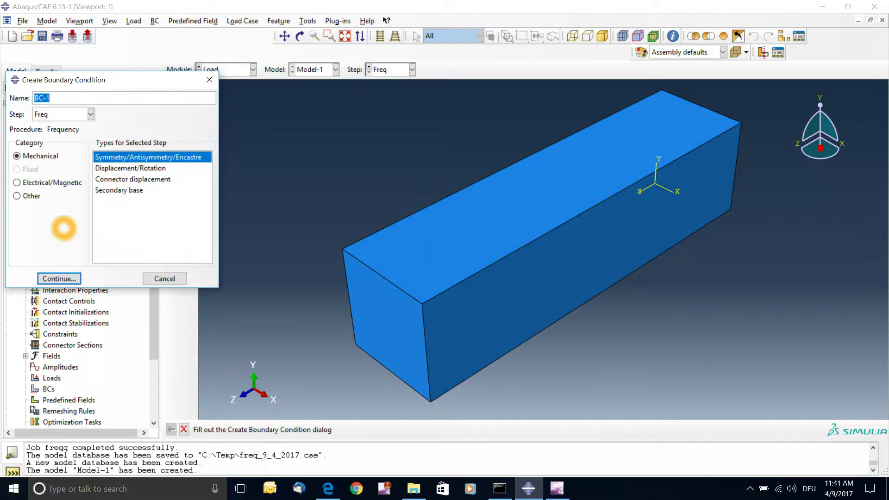
{"action": "type", "text": "FIX"}
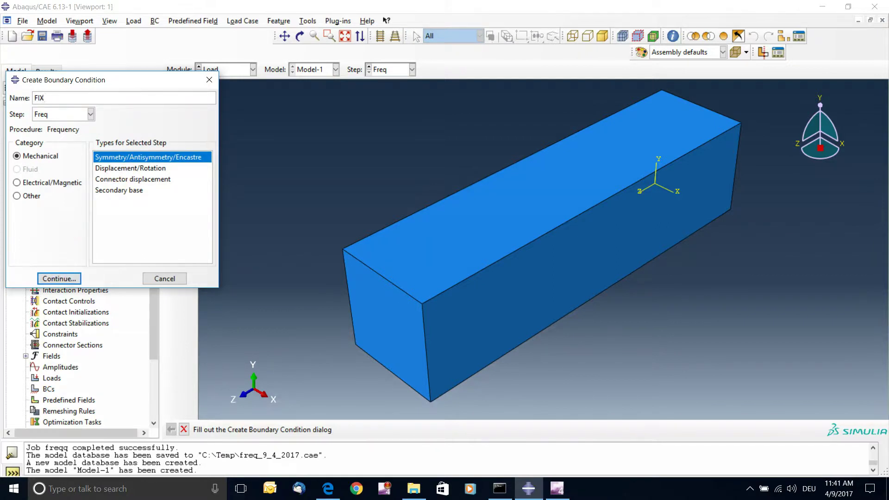
{"action": "left_click", "coordinate": [60, 278]}
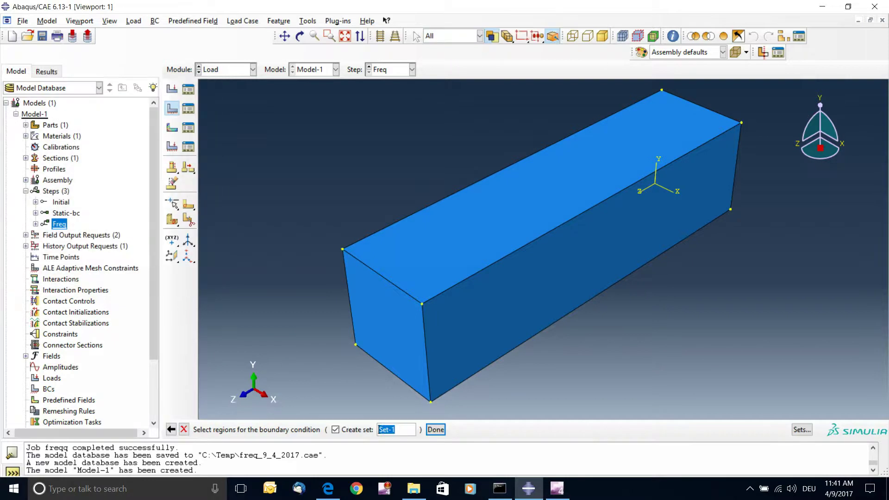
{"action": "left_click", "coordinate": [389, 324]}
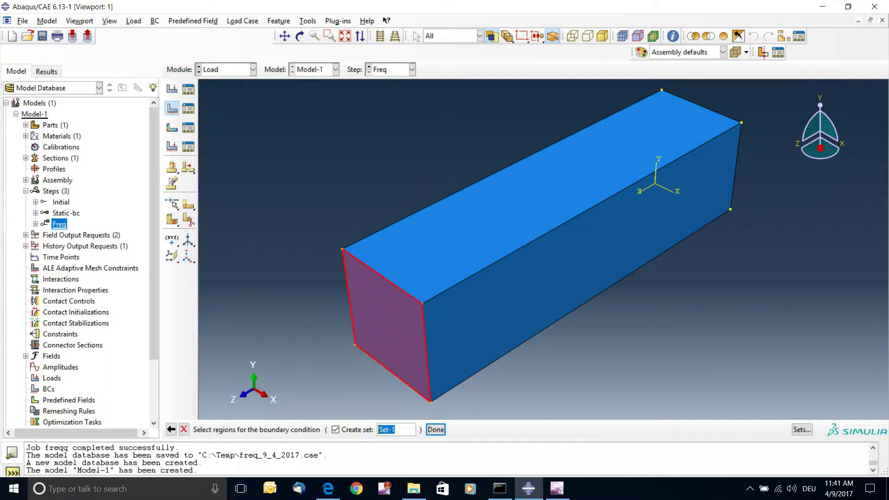
{"action": "key", "text": "Return"}
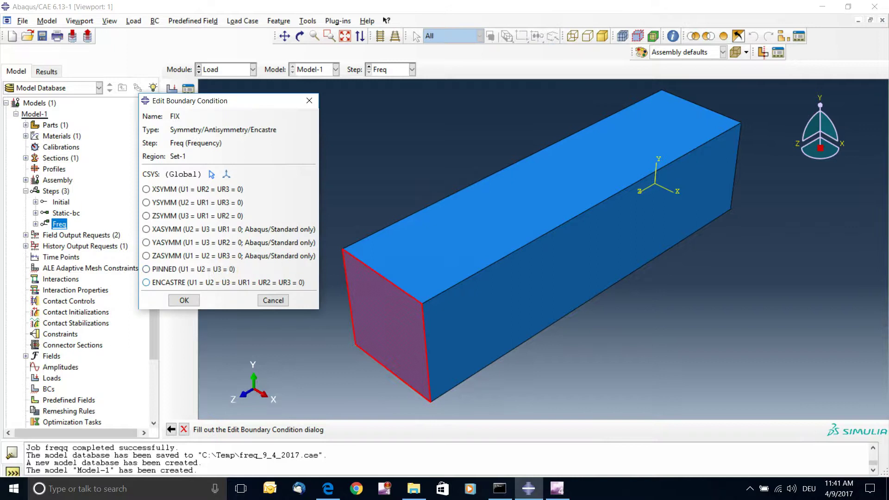
{"action": "left_click", "coordinate": [218, 282]}
{"action": "left_click", "coordinate": [183, 300]}
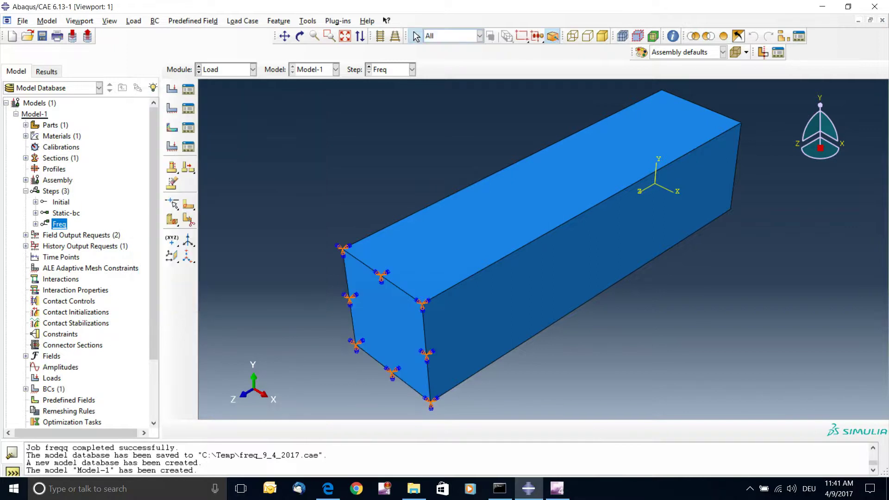
{"action": "left_click", "coordinate": [629, 229]}
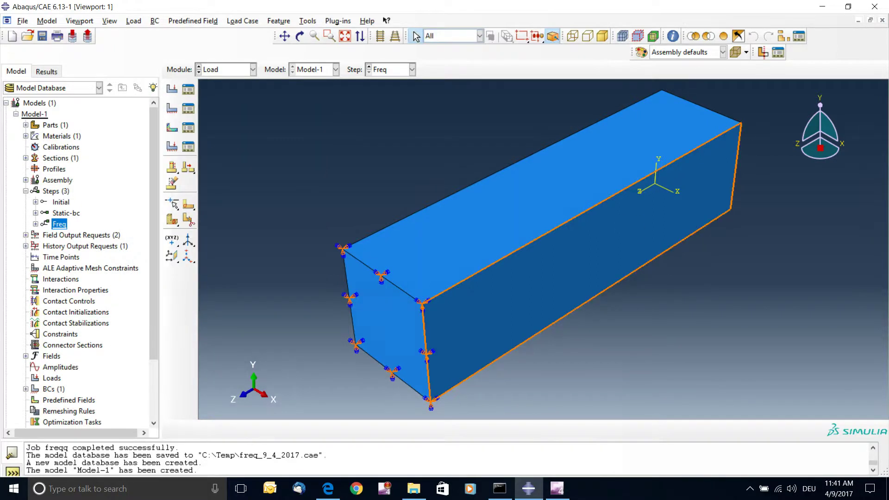
{"action": "left_click", "coordinate": [241, 159]}
Switch to the Mesh module and dismiss the dependent-instance seeding error
{"action": "left_click", "coordinate": [221, 69]}
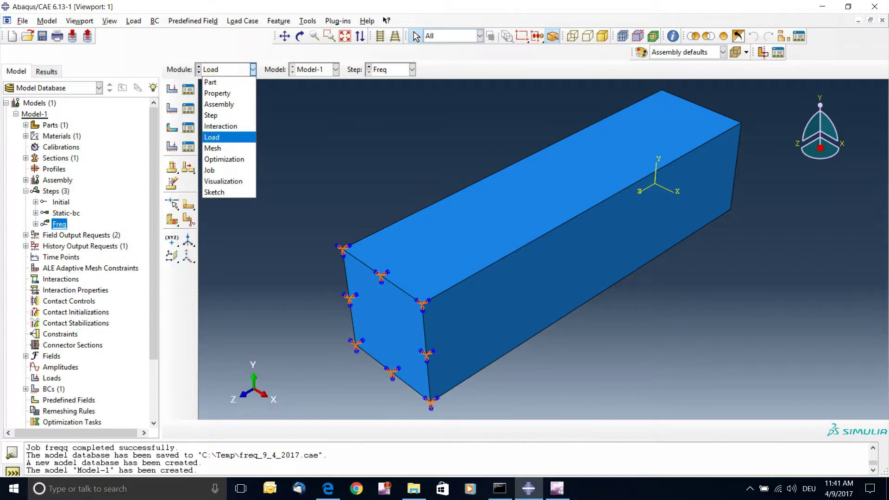
{"action": "left_click", "coordinate": [229, 145]}
{"action": "left_click", "coordinate": [171, 89]}
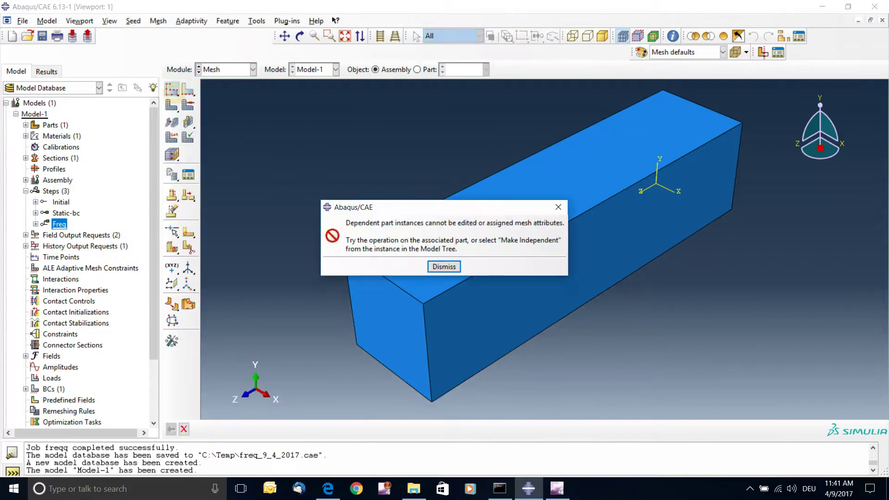
{"action": "left_click", "coordinate": [440, 264]}
Apply global seeds to Part: prism and mesh it into 90 elements
{"action": "left_click", "coordinate": [418, 70]}
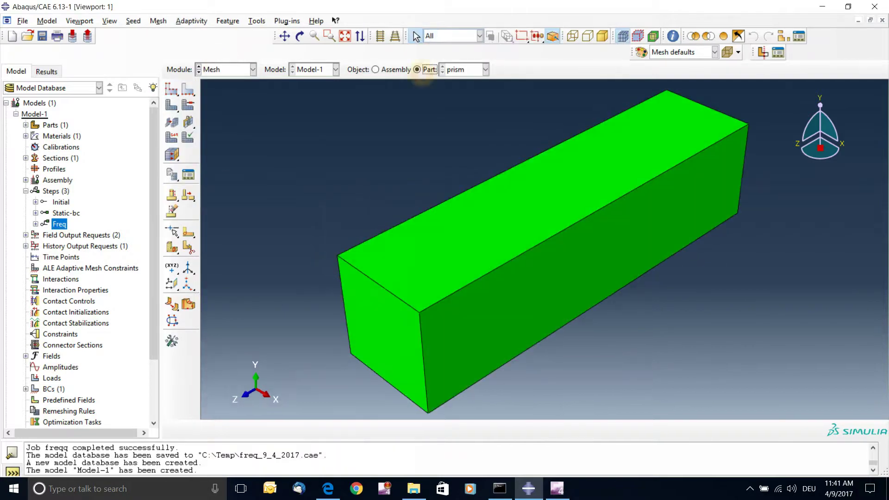
{"action": "left_click", "coordinate": [172, 89]}
{"action": "left_click", "coordinate": [84, 242]}
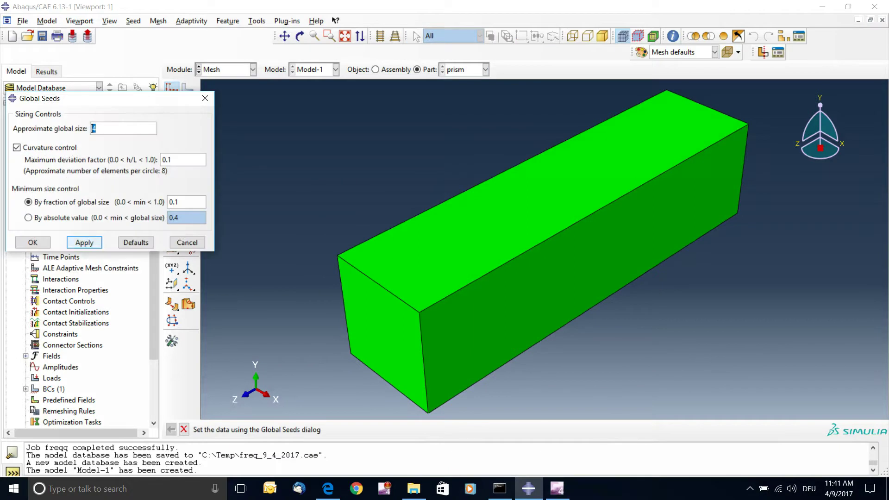
{"action": "left_click", "coordinate": [33, 242]}
{"action": "left_click", "coordinate": [171, 106]}
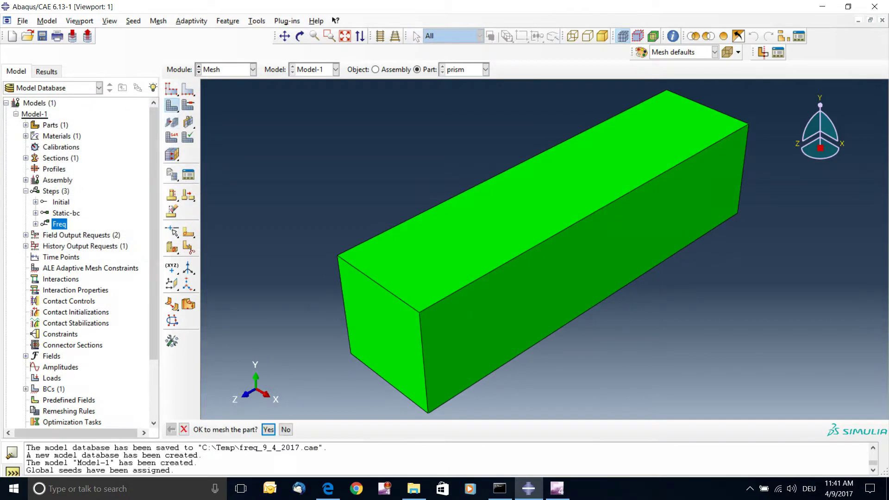
{"action": "left_click", "coordinate": [268, 429]}
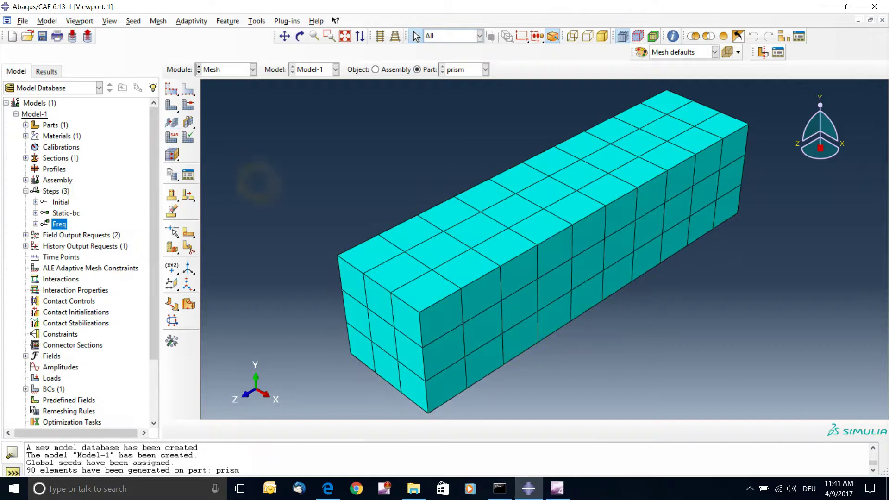
{"action": "left_click", "coordinate": [238, 70]}
In the Job module, create job fREQ for Model-1 and submit it
{"action": "left_click", "coordinate": [211, 170]}
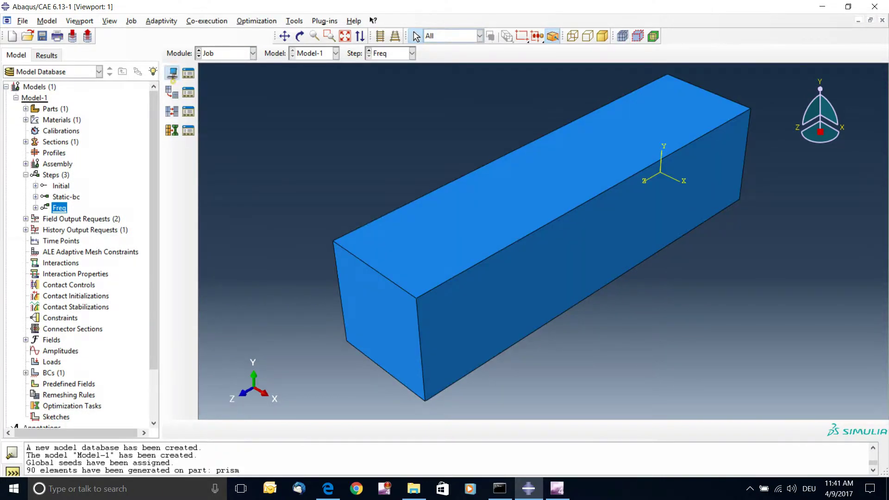
{"action": "left_click", "coordinate": [171, 73]}
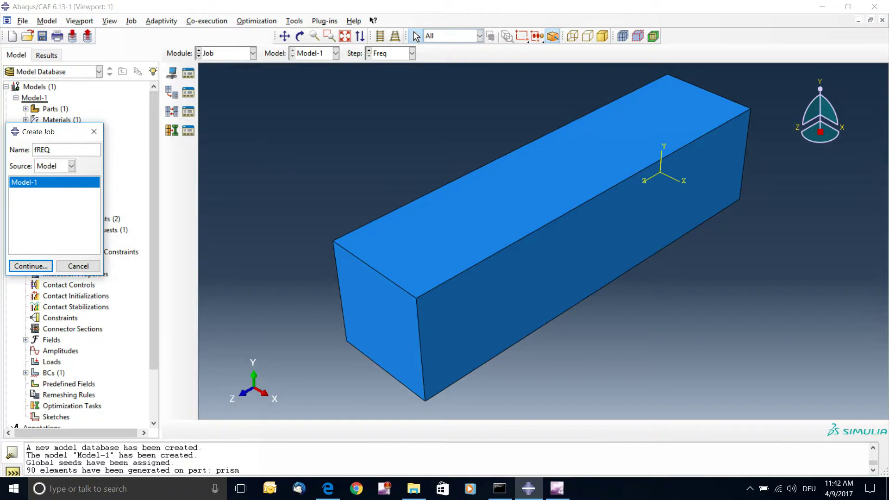
{"action": "left_click", "coordinate": [31, 266]}
{"action": "left_click", "coordinate": [147, 231]}
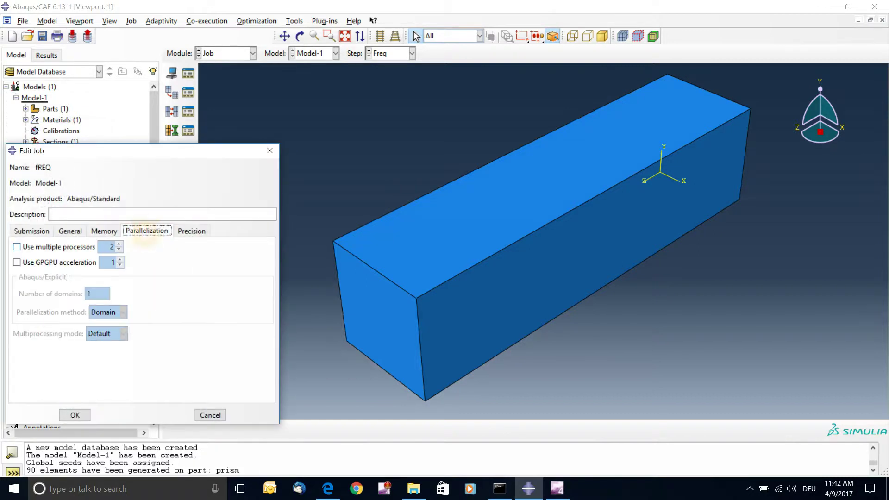
{"action": "left_click", "coordinate": [70, 231]}
{"action": "left_click", "coordinate": [31, 231]}
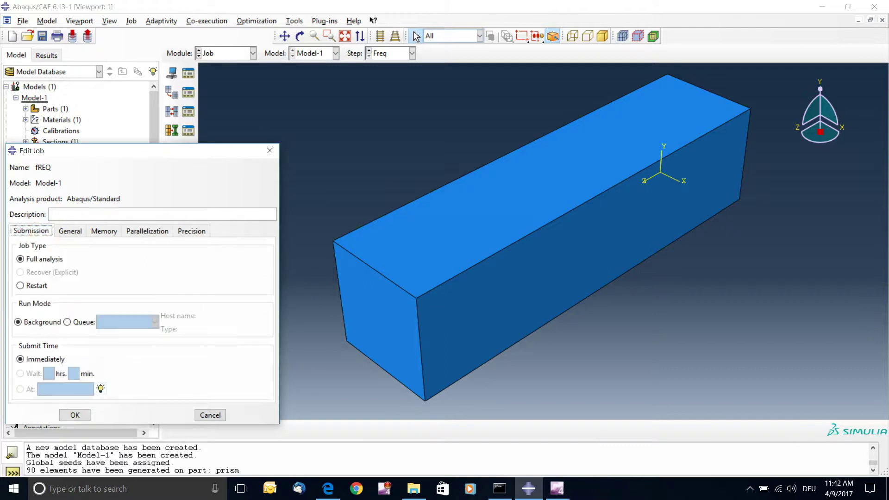
{"action": "left_click", "coordinate": [75, 415]}
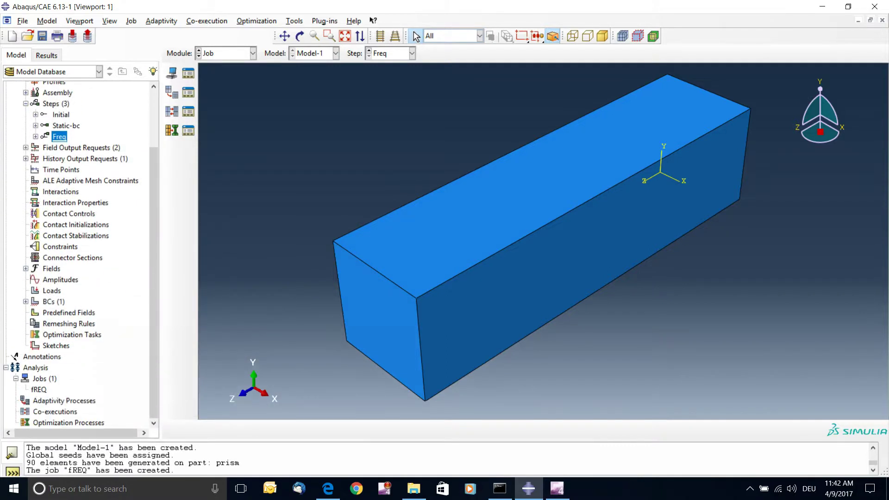
{"action": "right_click", "coordinate": [38, 390]}
{"action": "left_click", "coordinate": [69, 412]}
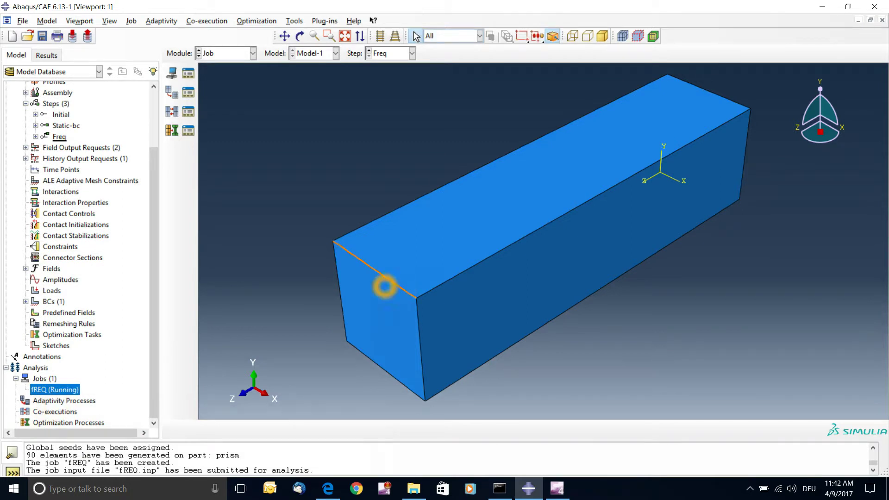
Open the fREQ job monitor, enlarge it and view the data file output
{"action": "left_click", "coordinate": [373, 282]}
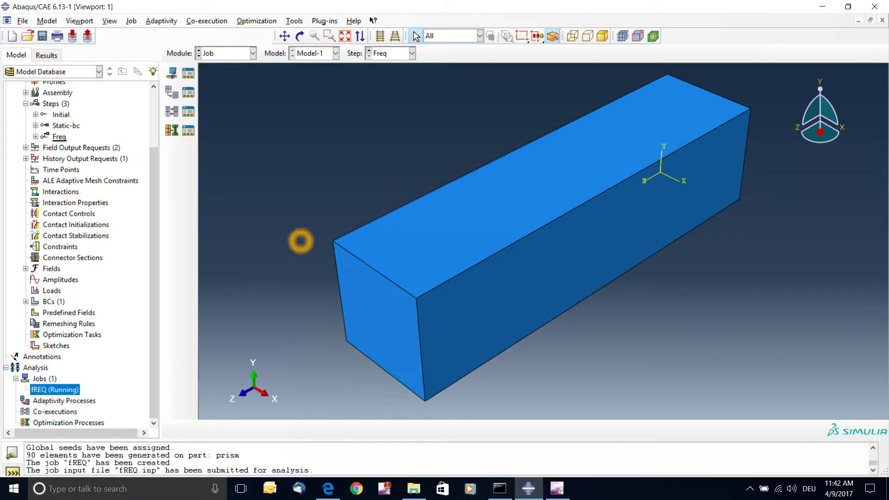
{"action": "right_click", "coordinate": [59, 389]}
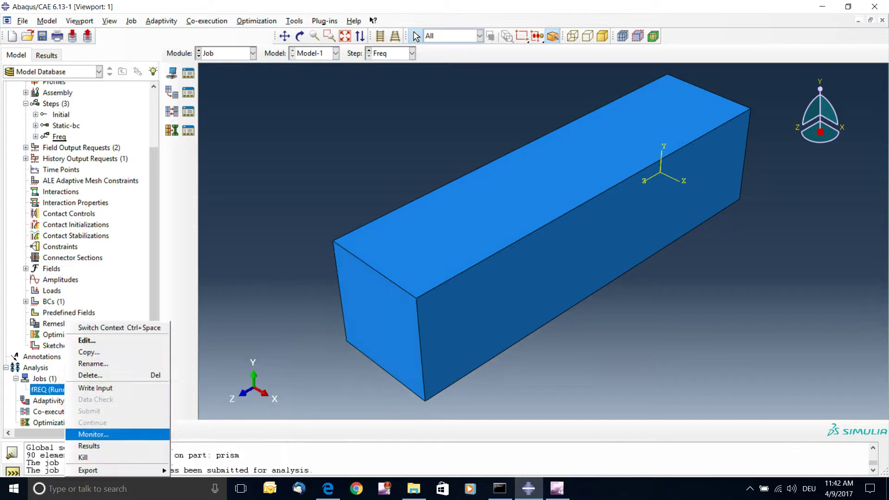
{"action": "left_click", "coordinate": [93, 435]}
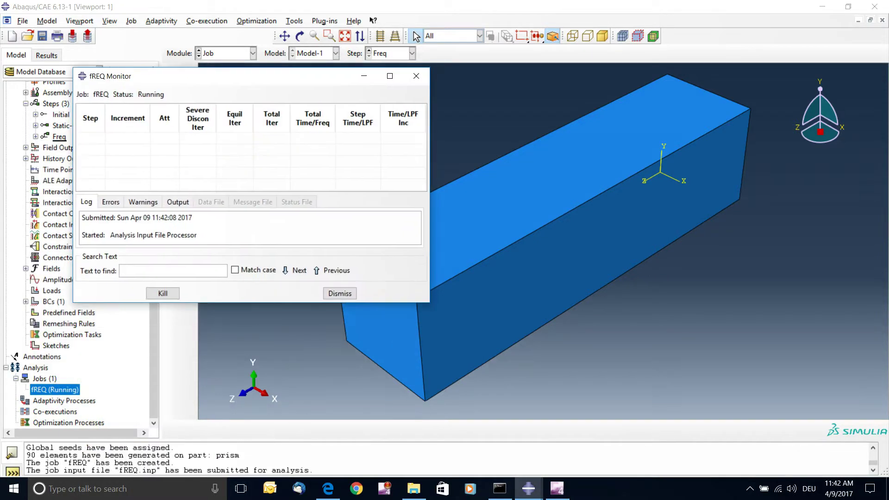
{"action": "left_click_drag", "start_coordinate": [433, 306], "coordinate": [627, 425]}
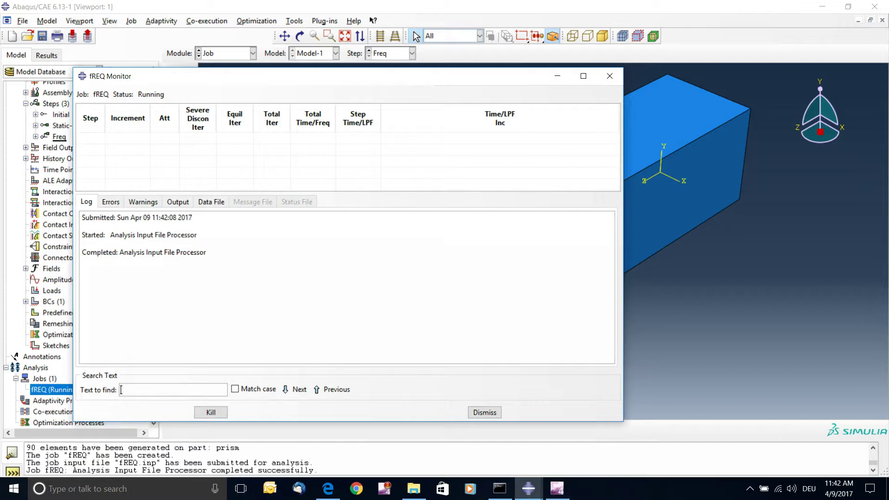
{"action": "left_click", "coordinate": [211, 202]}
{"action": "left_click_drag", "start_coordinate": [609, 230], "coordinate": [609, 345]}
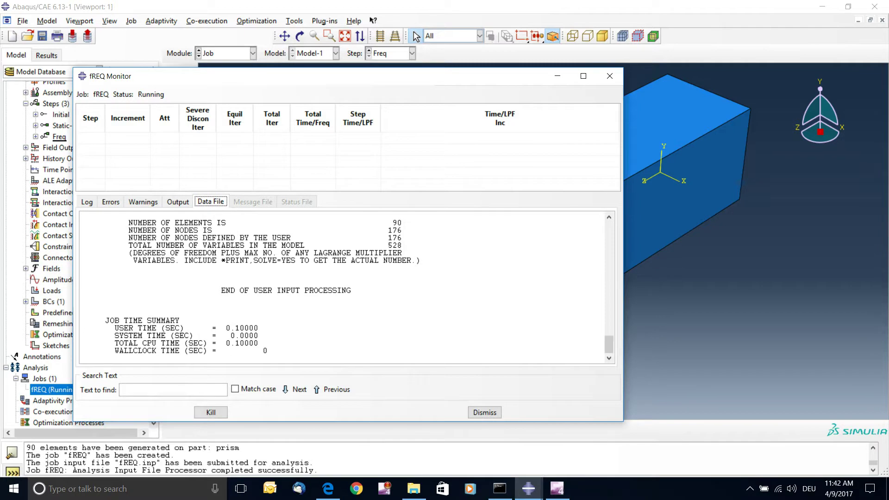
{"action": "left_click", "coordinate": [363, 297]}
{"action": "left_click", "coordinate": [337, 289]}
{"action": "left_click", "coordinate": [125, 213]}
{"action": "left_click", "coordinate": [127, 118]}
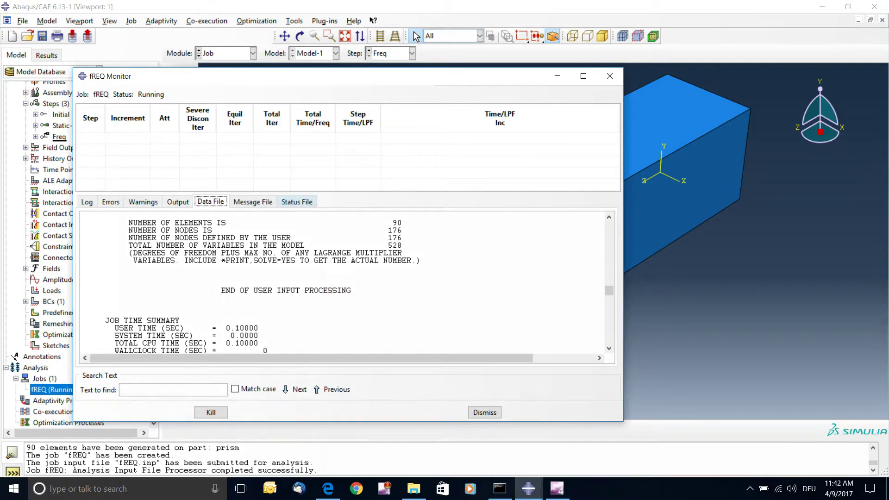
Follow the status file increments until fREQ completes, then dismiss the monitor
{"action": "left_click", "coordinate": [297, 202]}
{"action": "left_click_drag", "start_coordinate": [426, 197], "coordinate": [427, 302]}
{"action": "left_click", "coordinate": [91, 118]}
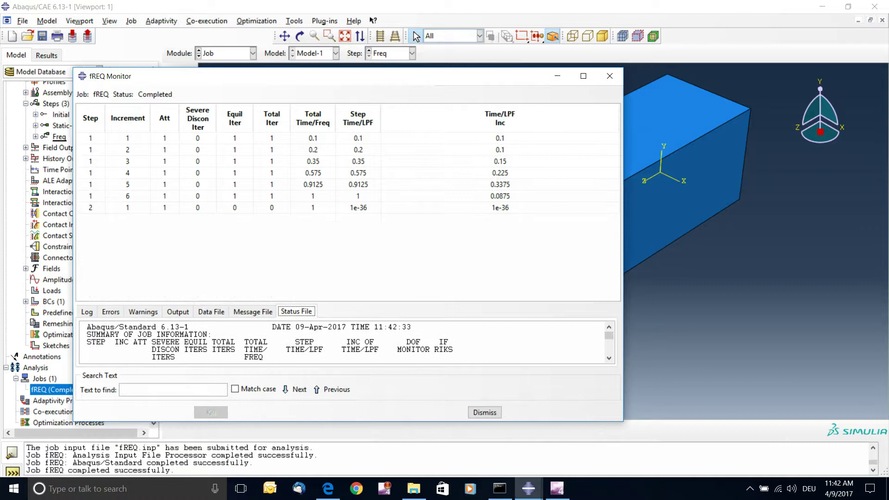
{"action": "left_click", "coordinate": [93, 200]}
{"action": "left_click", "coordinate": [135, 136]}
{"action": "left_click", "coordinate": [139, 199]}
{"action": "left_click", "coordinate": [359, 199]}
{"action": "left_click", "coordinate": [89, 121]}
{"action": "left_click", "coordinate": [167, 213]}
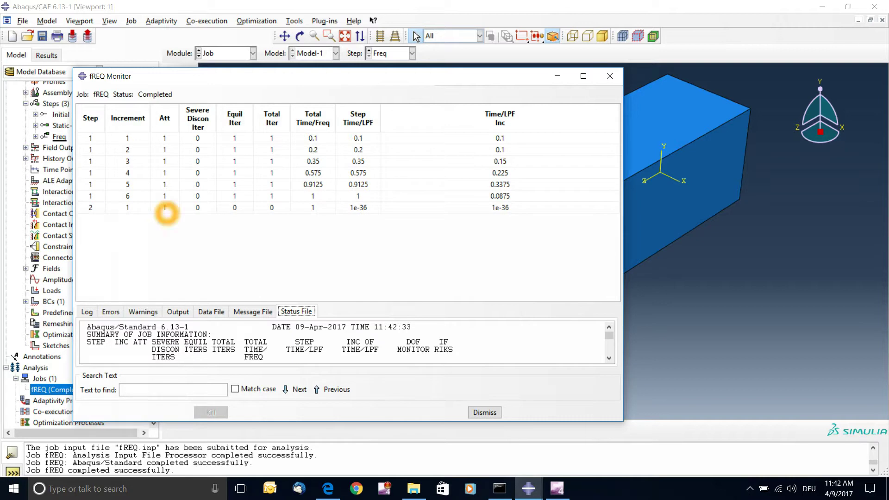
{"action": "left_click", "coordinate": [123, 209]}
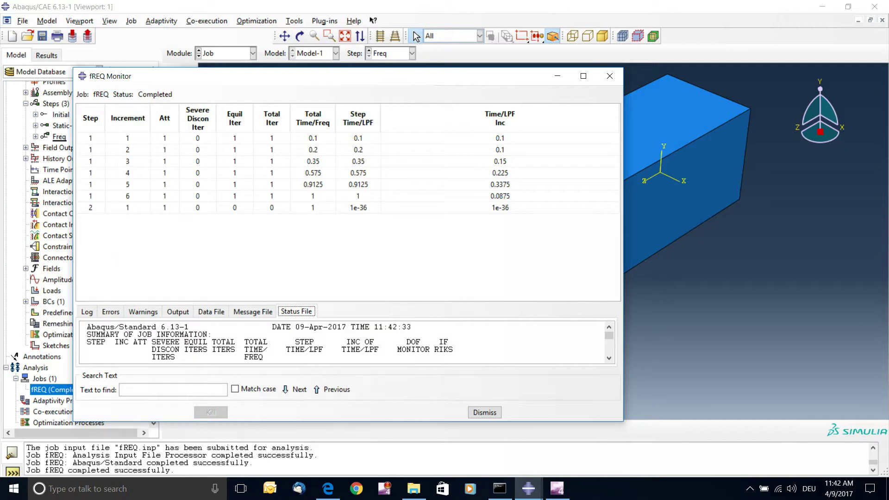
{"action": "left_click", "coordinate": [470, 288]}
{"action": "left_click", "coordinate": [484, 412]}
Open fREQ results and plot displacement contours on the deformed shape
{"action": "right_click", "coordinate": [76, 390]}
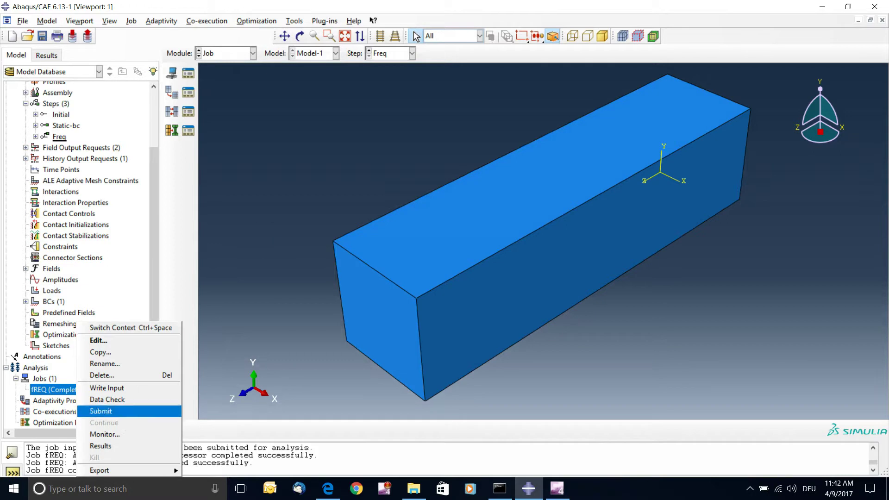
{"action": "left_click", "coordinate": [101, 446]}
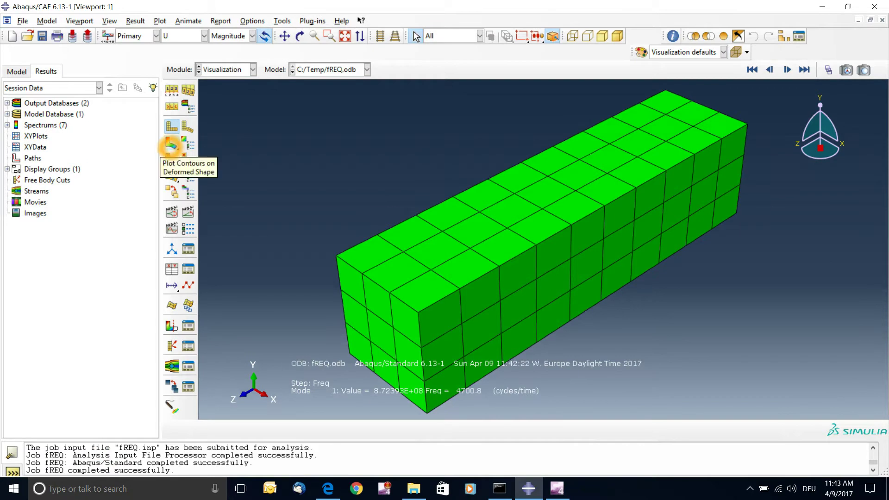
{"action": "left_click", "coordinate": [170, 145]}
{"action": "scroll", "coordinate": [394, 277], "scroll_direction": "up", "scroll_amount": 2}
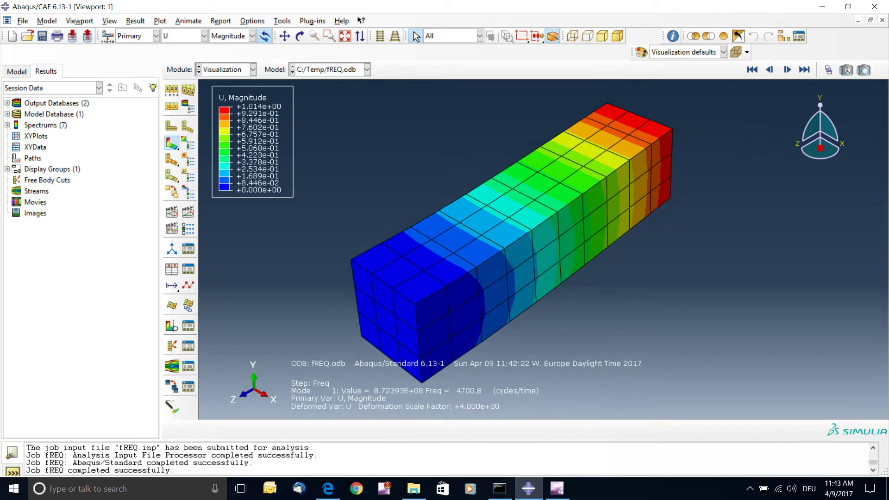
Set the animation to loop at a faster frame rate and animate by scale factor
{"action": "left_click", "coordinate": [188, 229]}
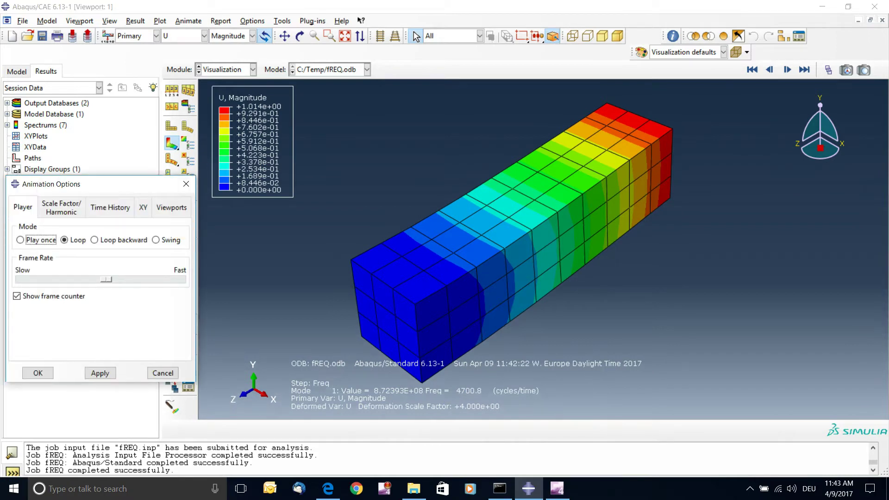
{"action": "left_click", "coordinate": [111, 279]}
{"action": "left_click", "coordinate": [111, 280]}
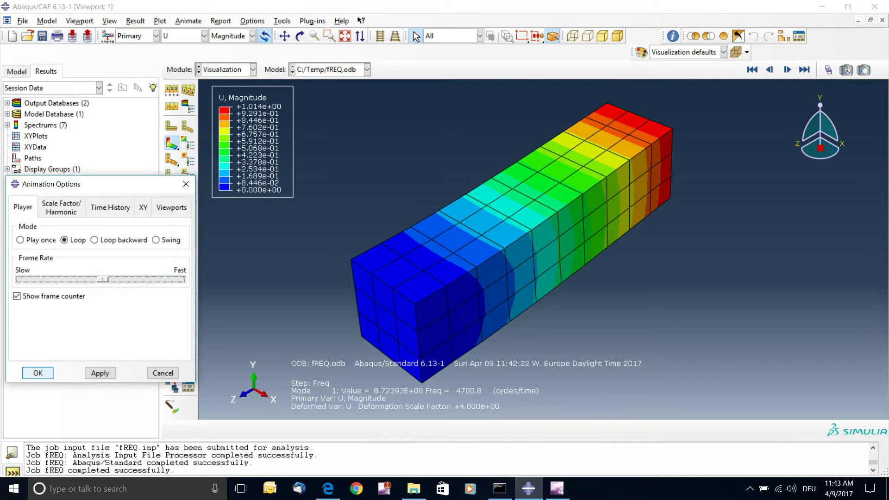
{"action": "left_click", "coordinate": [38, 373]}
{"action": "left_click", "coordinate": [172, 212]}
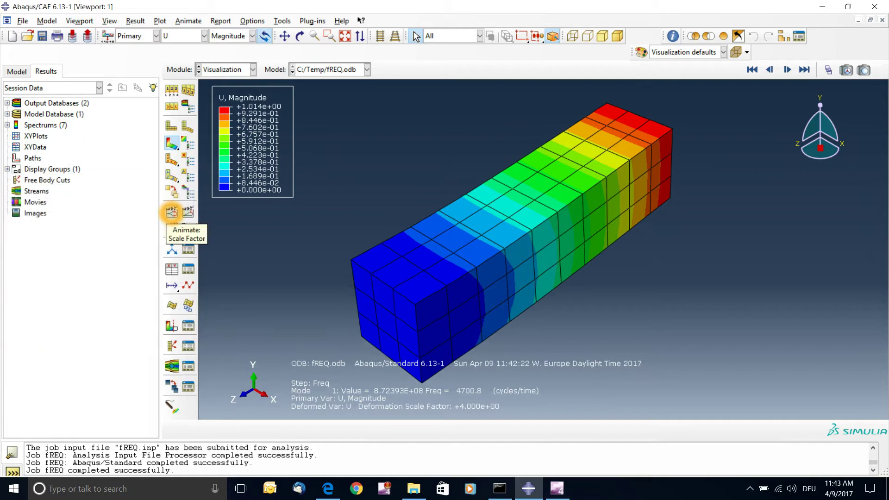
{"action": "left_click", "coordinate": [171, 212]}
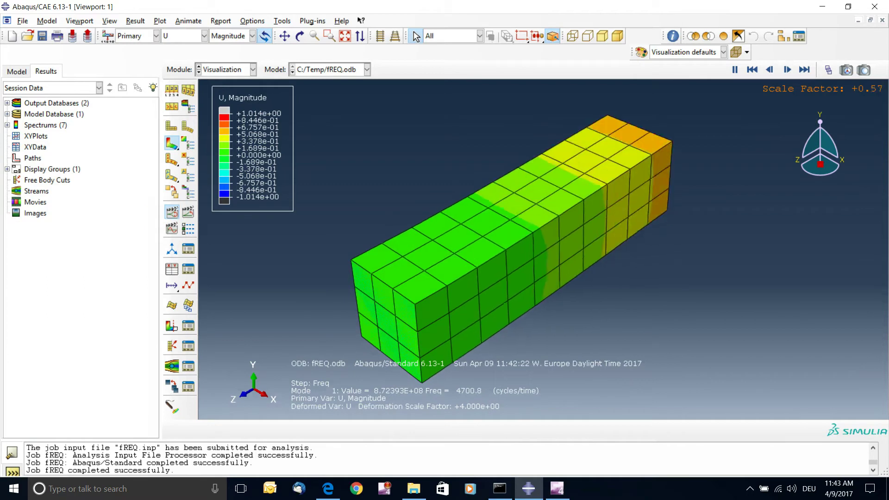
{"action": "left_click", "coordinate": [135, 21]}
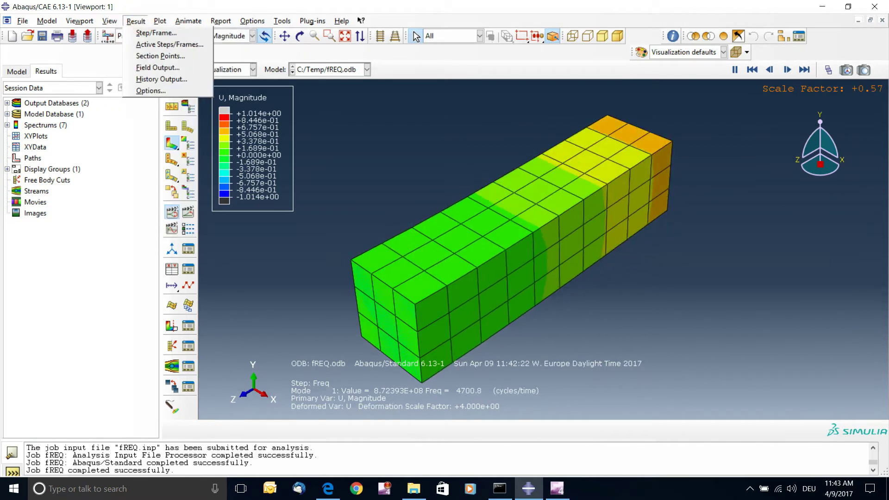
Display modes 2, 3 and 4 of the Freq step in turn
{"action": "left_click", "coordinate": [141, 33]}
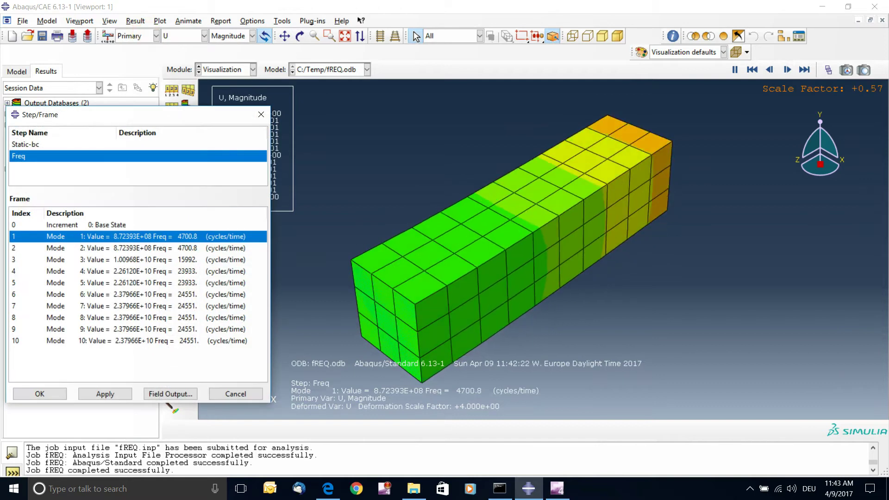
{"action": "left_click", "coordinate": [59, 249]}
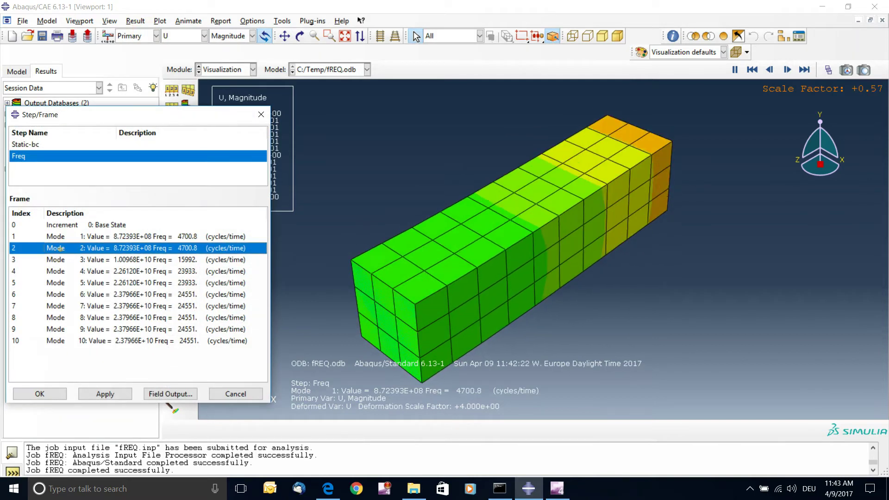
{"action": "left_click", "coordinate": [105, 394]}
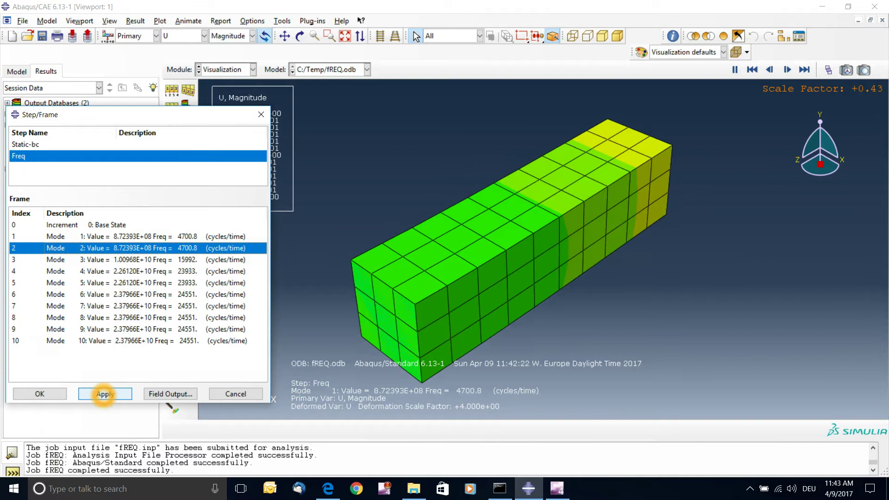
{"action": "left_click", "coordinate": [105, 394]}
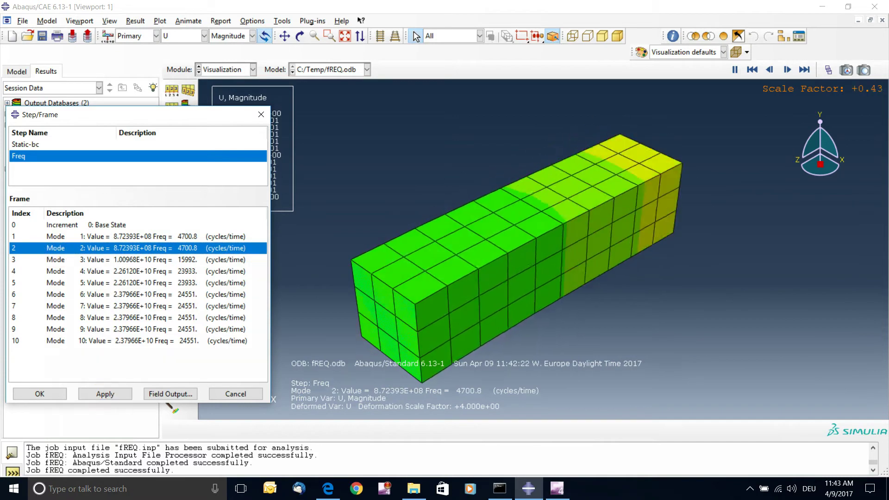
{"action": "left_click", "coordinate": [59, 259]}
{"action": "left_click", "coordinate": [105, 394]}
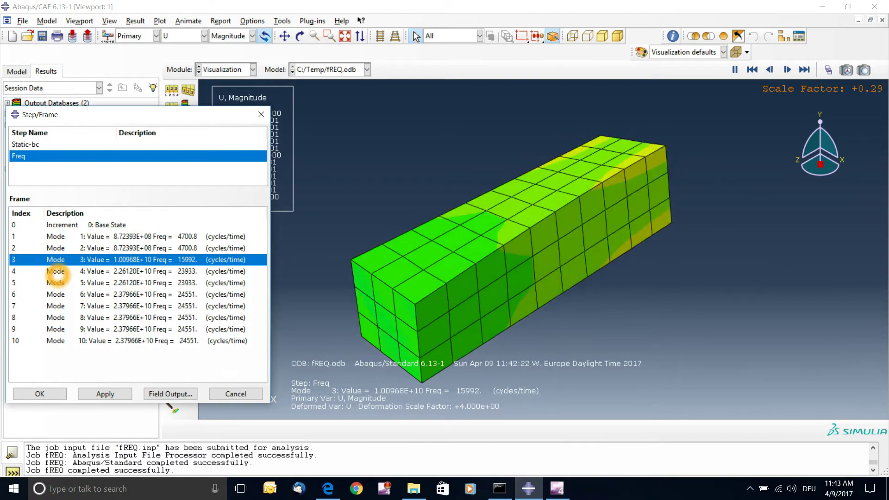
{"action": "left_click", "coordinate": [57, 270]}
{"action": "left_click", "coordinate": [105, 394]}
Display modes 5, 6 and 7, keeping mode 7 (24551 cycles/time) shown
{"action": "left_click", "coordinate": [95, 394]}
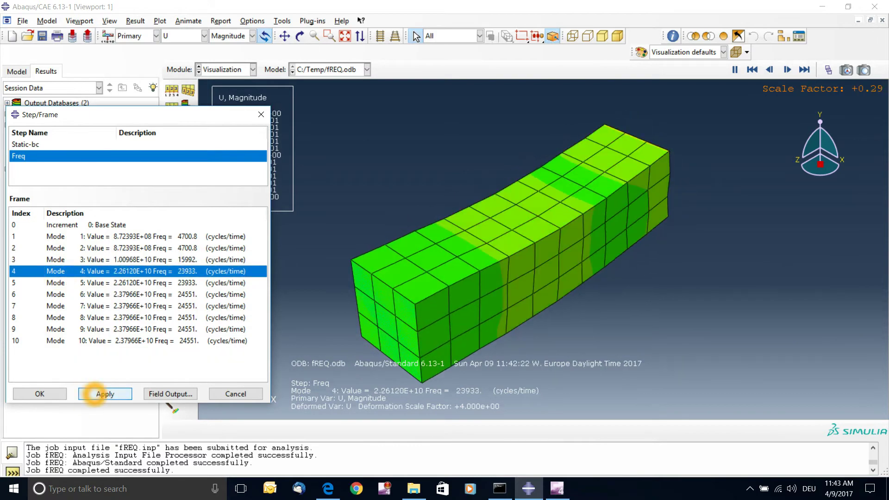
{"action": "left_click", "coordinate": [67, 282]}
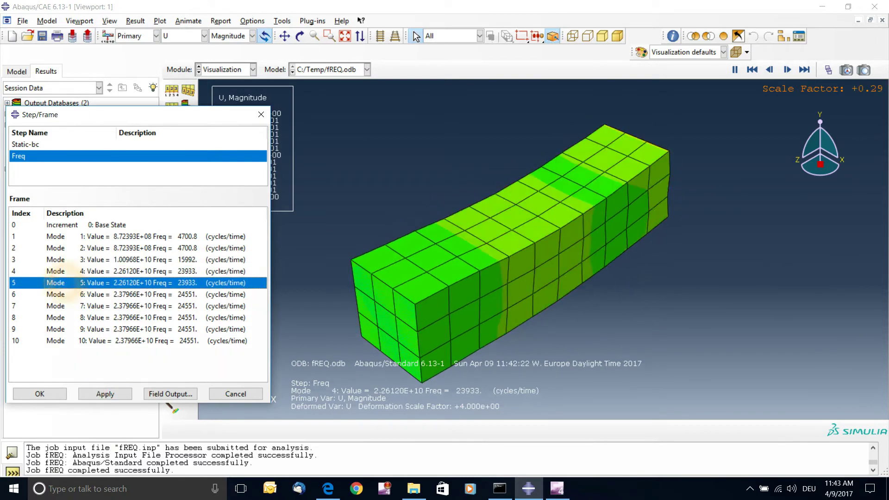
{"action": "left_click", "coordinate": [99, 393]}
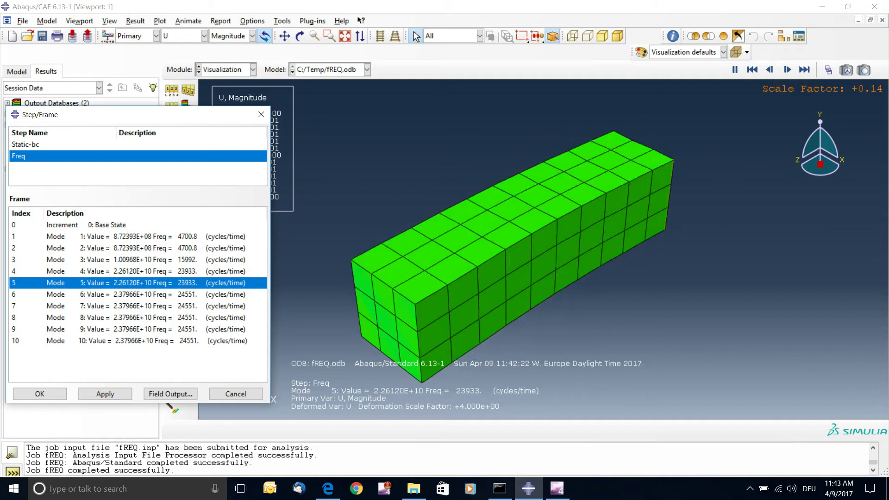
{"action": "left_click", "coordinate": [55, 294]}
{"action": "left_click", "coordinate": [96, 394]}
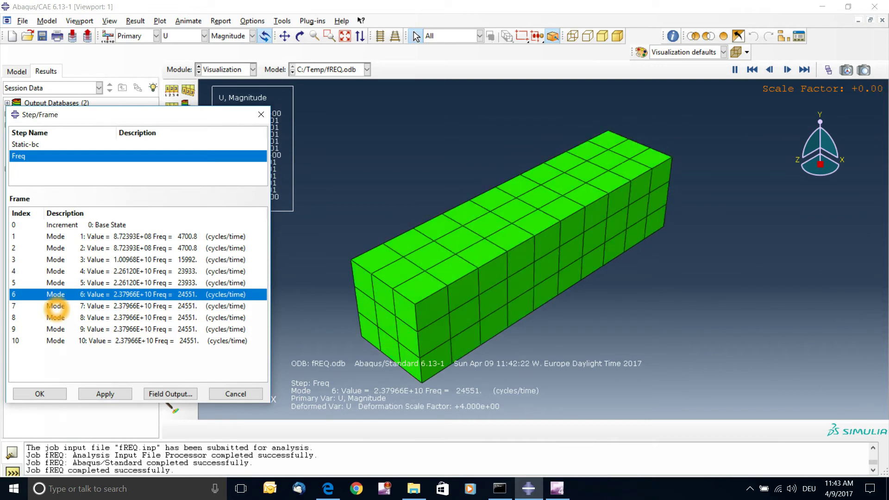
{"action": "left_click", "coordinate": [56, 306]}
{"action": "left_click", "coordinate": [105, 394]}
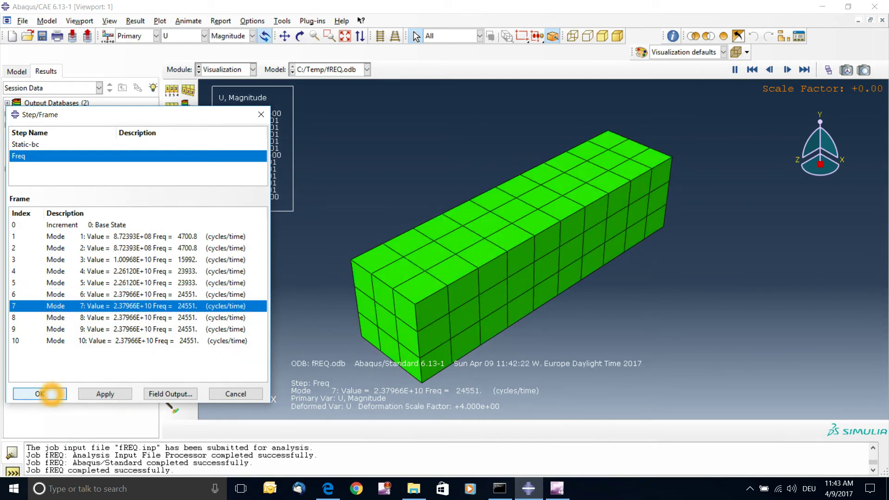
{"action": "left_click", "coordinate": [40, 394]}
{"action": "left_click", "coordinate": [172, 212]}
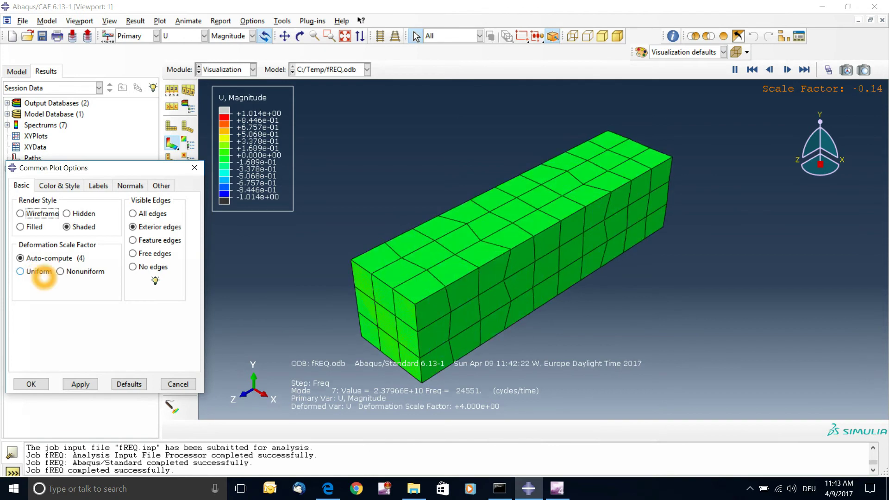
Set a Uniform deformation scale factor of 1 and apply it to the plot
{"action": "left_click", "coordinate": [43, 271]}
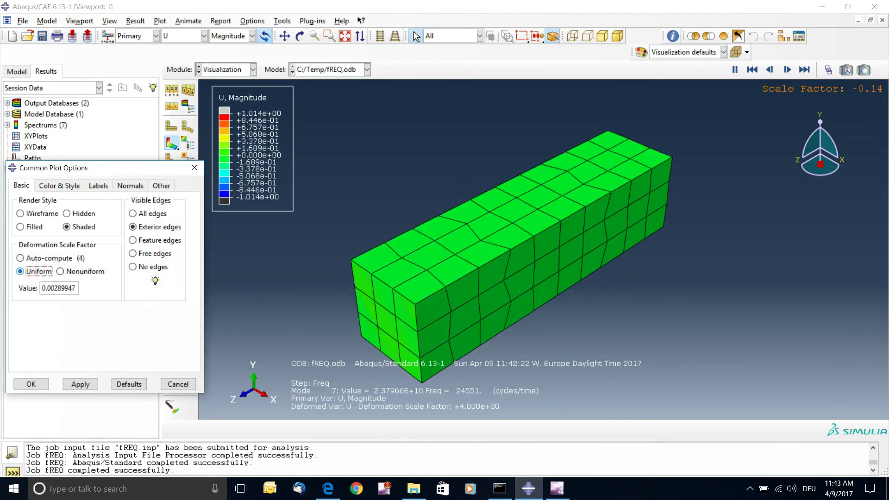
{"action": "double_click", "coordinate": [70, 289]}
{"action": "type", "text": "1"}
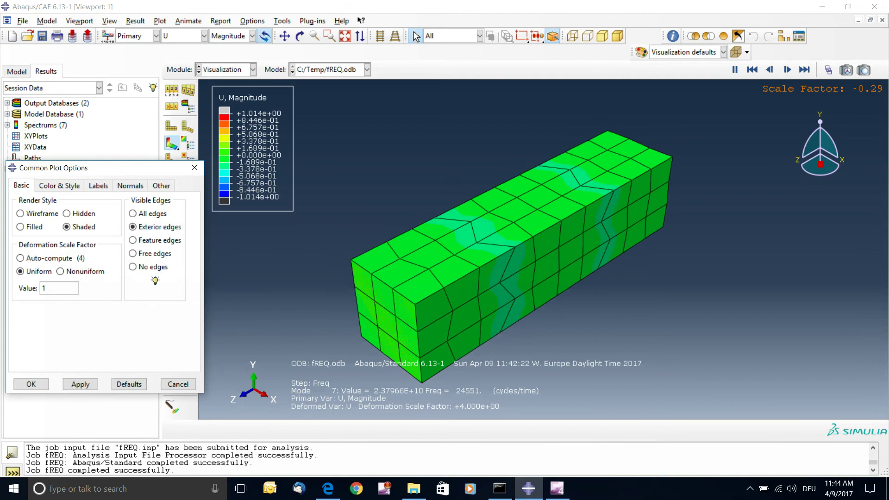
{"action": "left_click", "coordinate": [80, 384]}
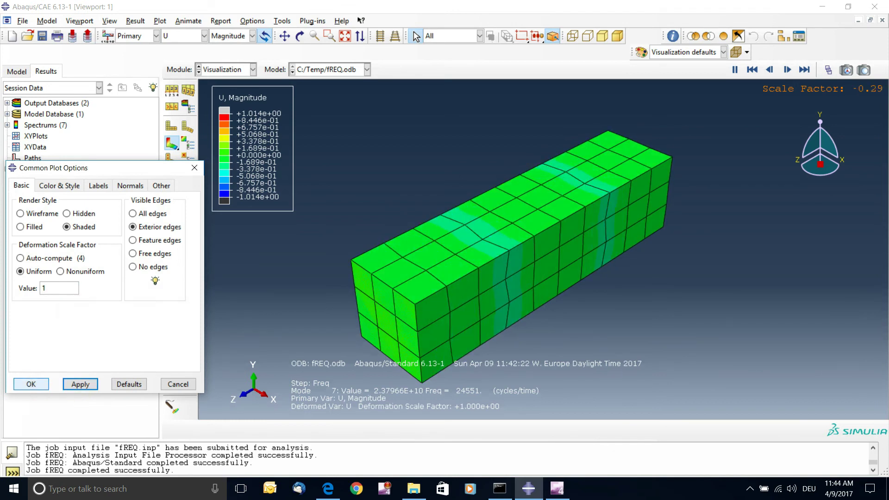
{"action": "left_click", "coordinate": [31, 385]}
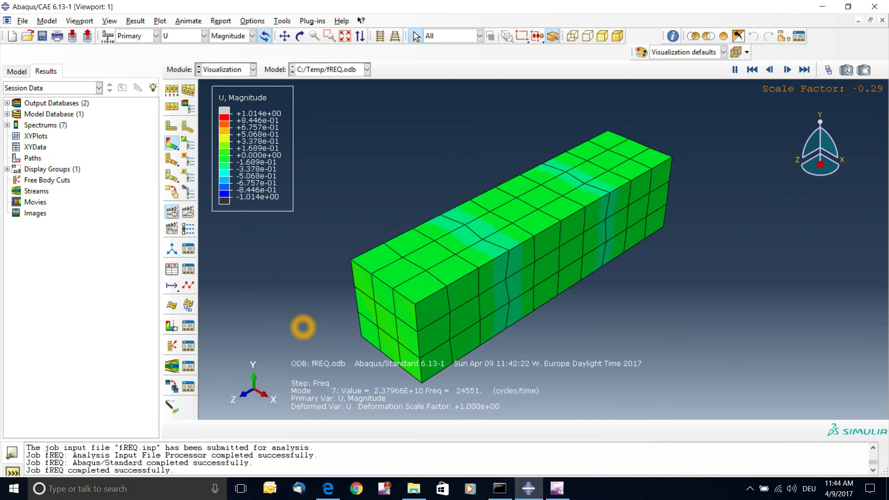